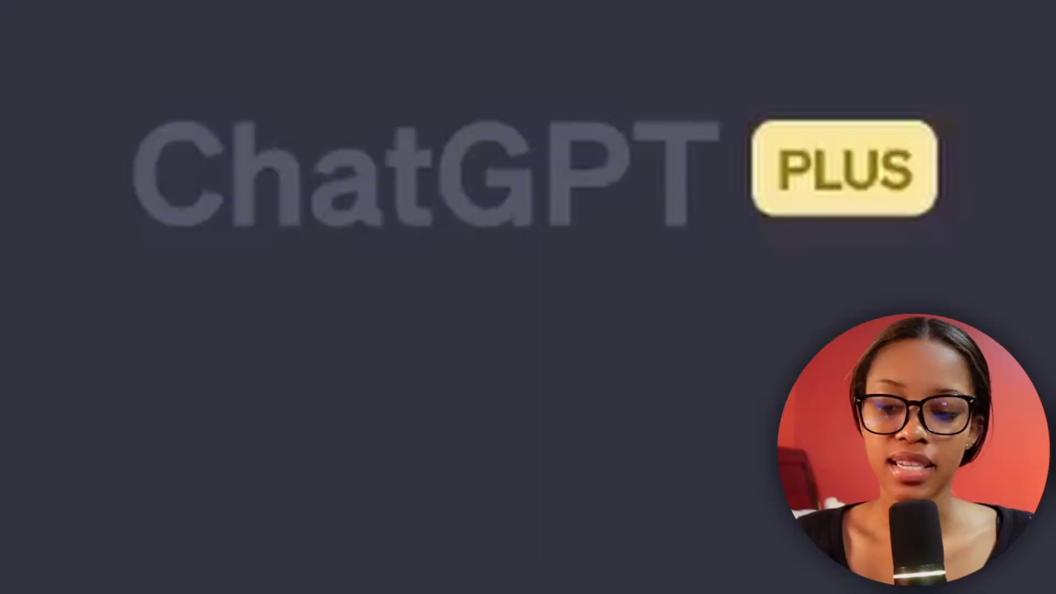
- Start a new ChatGPT chat on GPT-3.5, the fastest model for everyday tasks
mouse_move(472, 52)
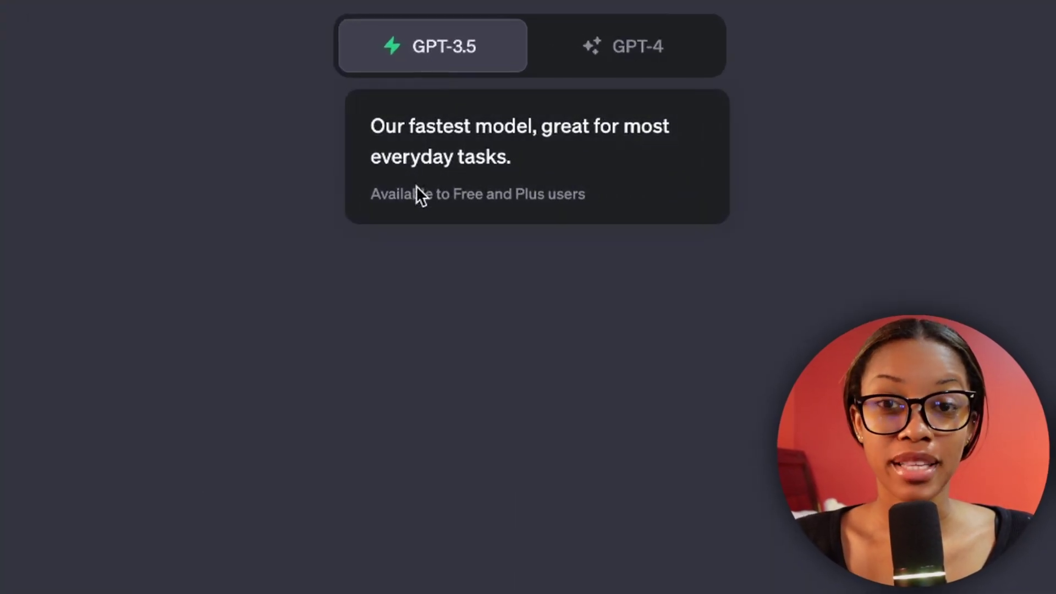
- Ask ChatGPT for five scary story titles with the theme 'the forest'
click(325, 537)
text(Give me 5 titles for scary stories around the theme of (theme eg. Forest, zombies , cabin))
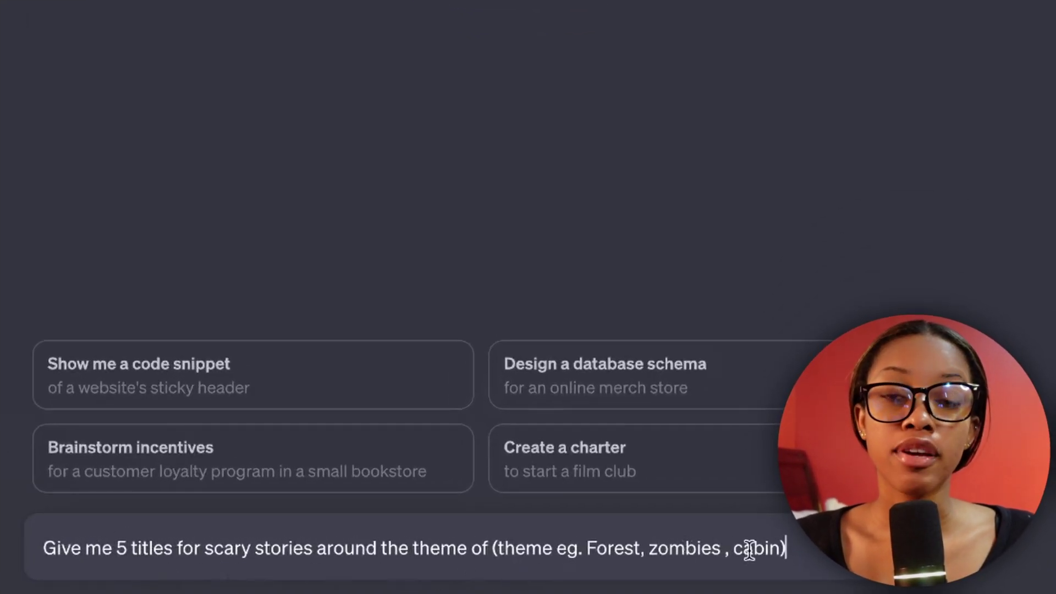
drag(790, 547, 490, 559)
key(BackSpace)
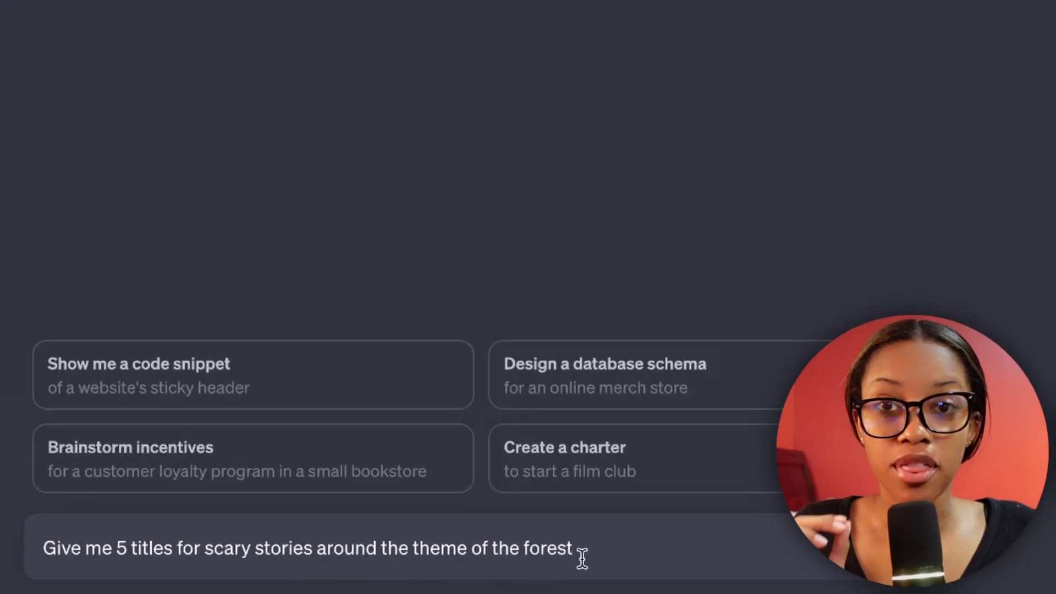
key(Return)
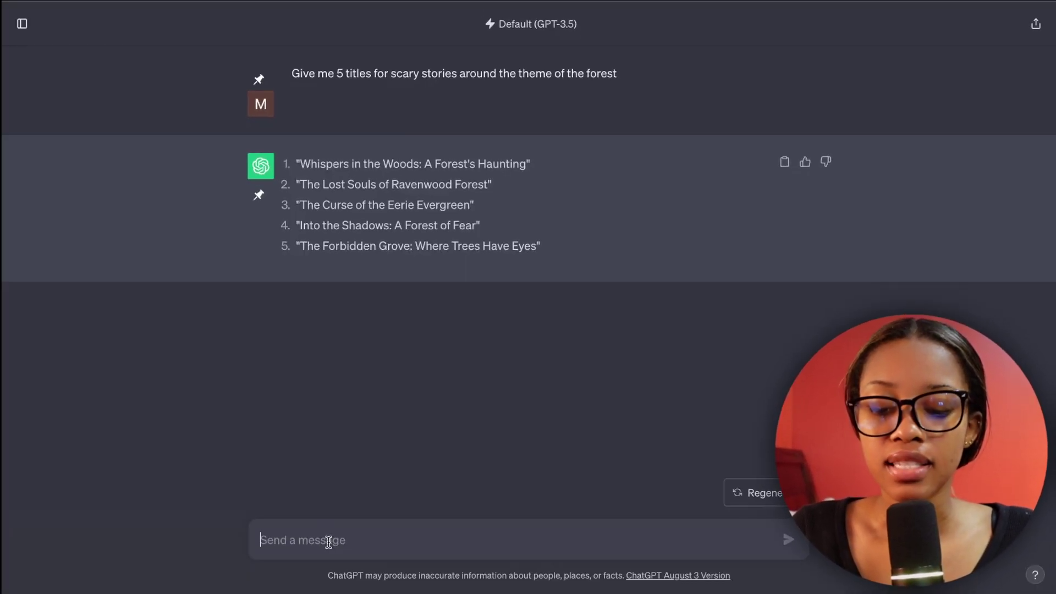
- Request five more forest titles with the follow-up 'give me 5 more'
text(give me 5 more)
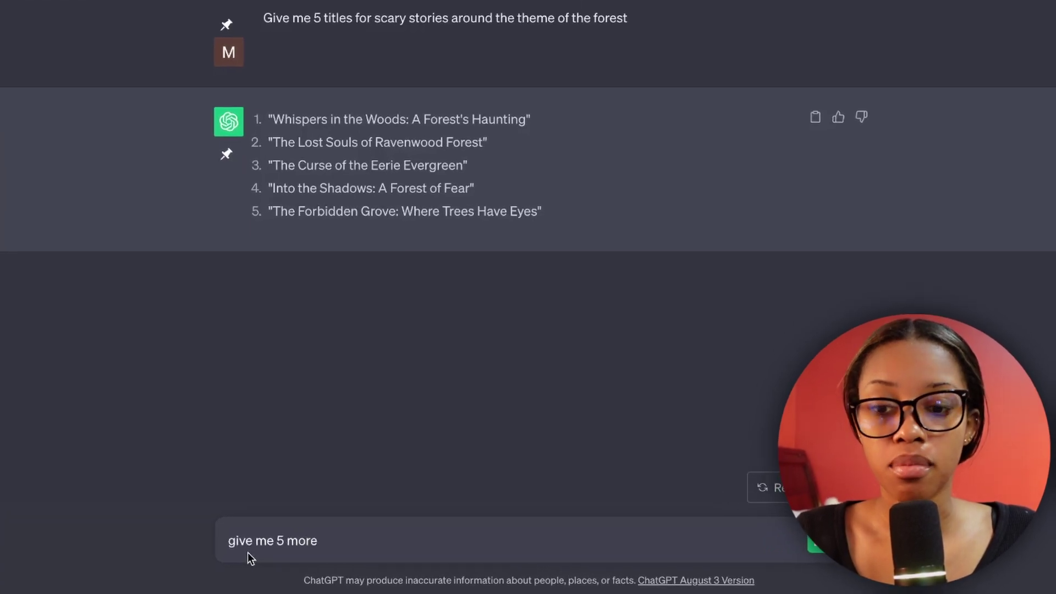
key(Return)
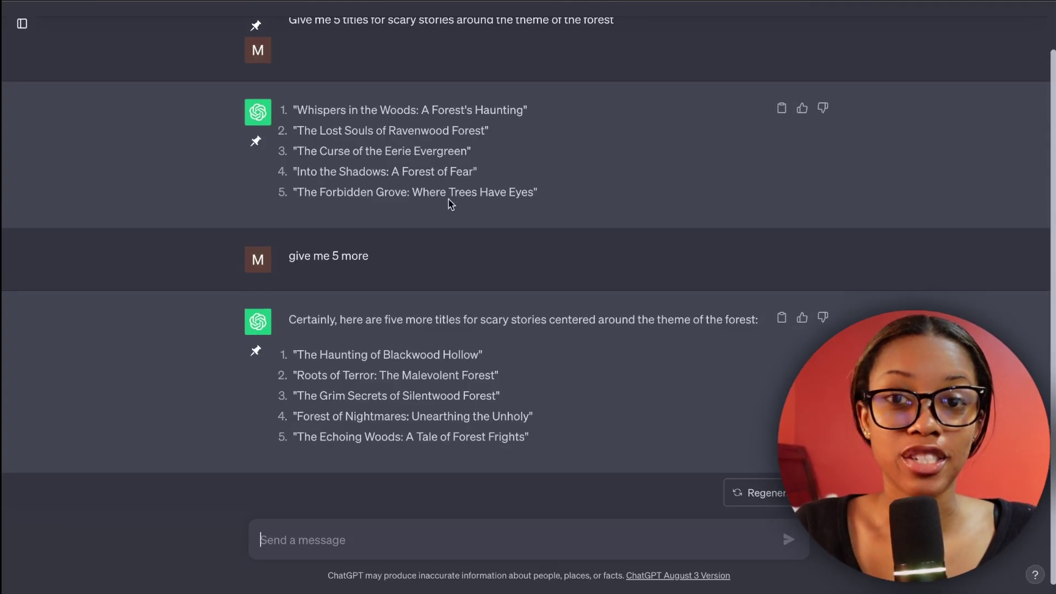
scroll(327, 280, up, 1)
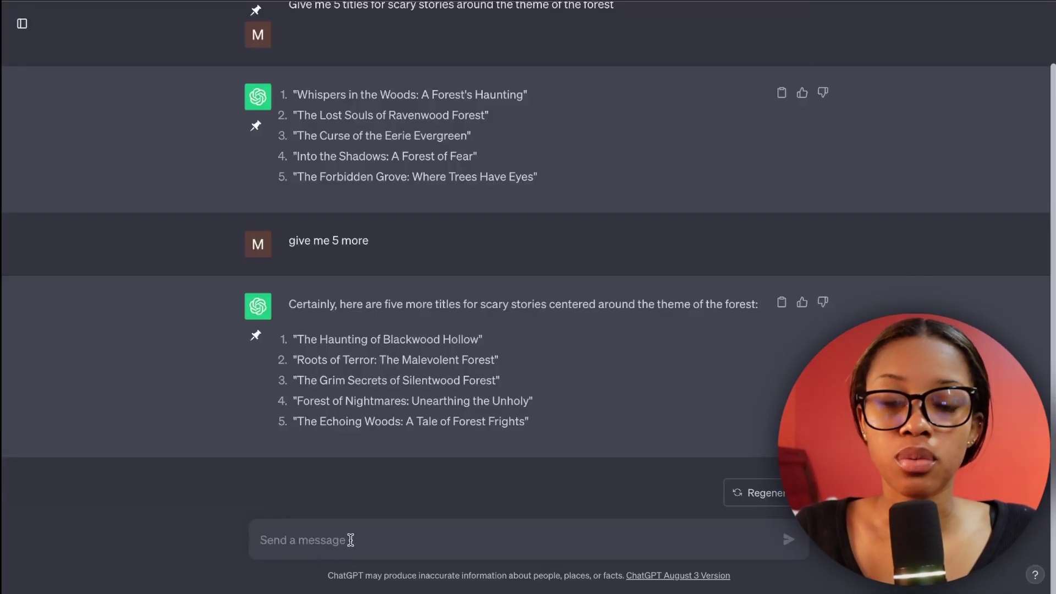
- Paste the story template and fill in '#2 The Lost Souls of Ravenwood Forest' as the title
click(351, 539)
text(Generate me a scary story using (insert number&name), with a read time speaking at a (pace :fast,moderate,slow)pace that is (insert length of video), the story should (brief description if flow e.g. be suspenseful and end in a plot twist) , use (language type: casual, sophisticated, friendly) language)
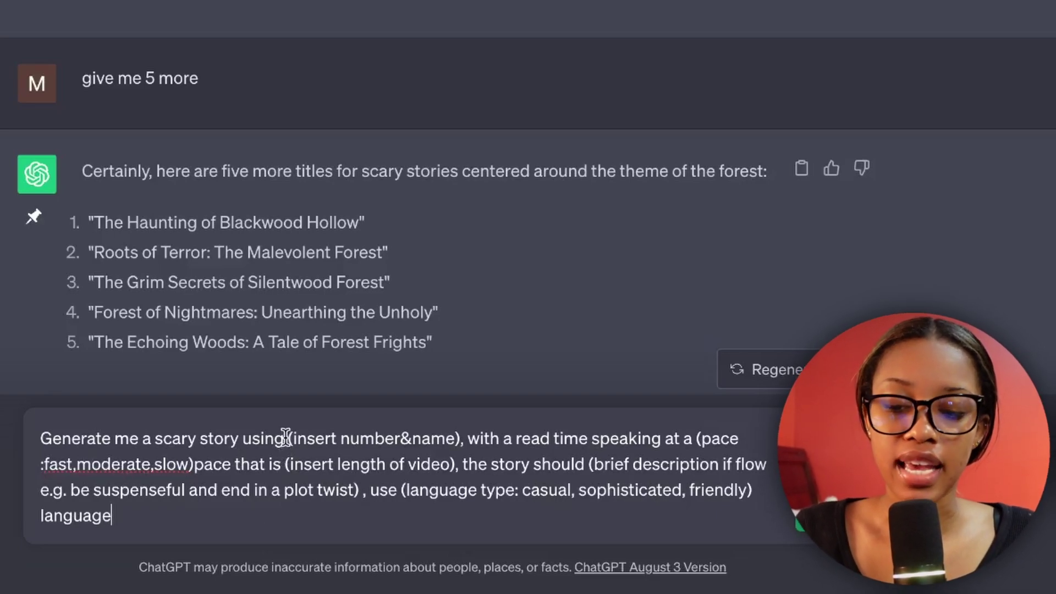
drag(285, 438, 460, 438)
text(,moderate,slow)pace)
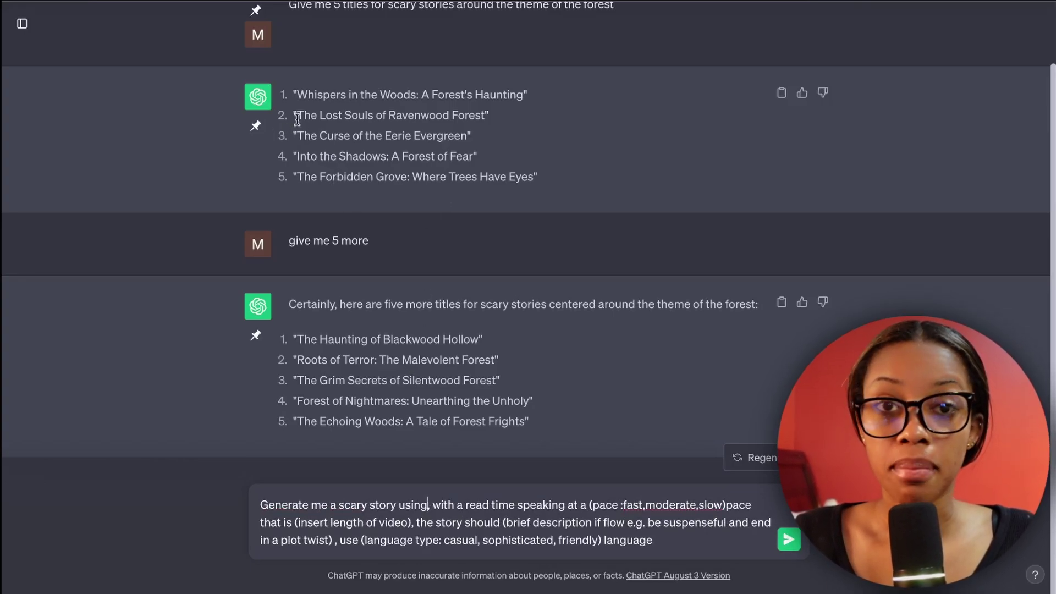
text( #2)
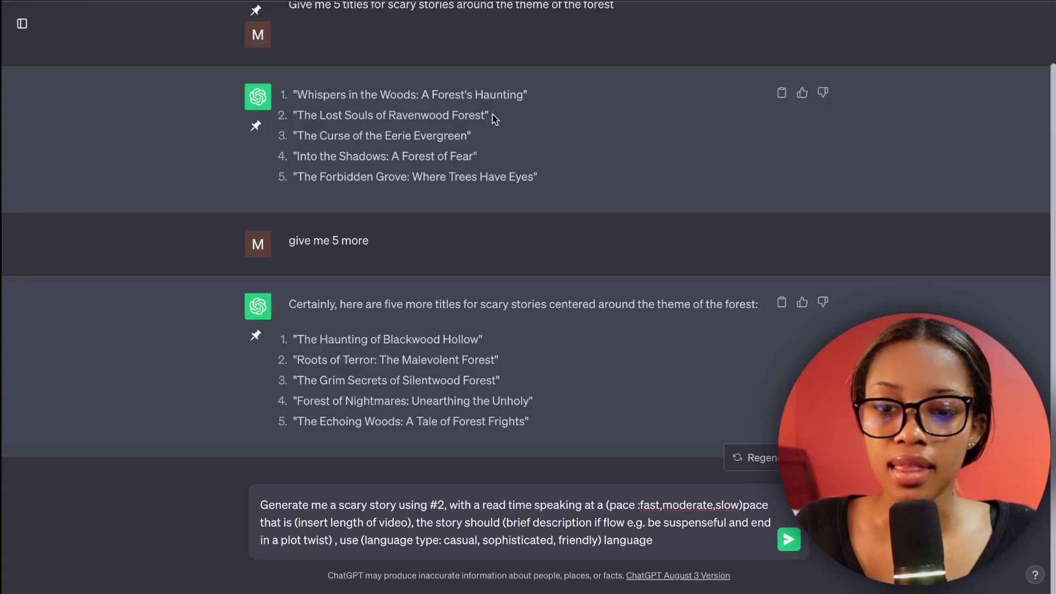
drag(487, 114, 350, 107)
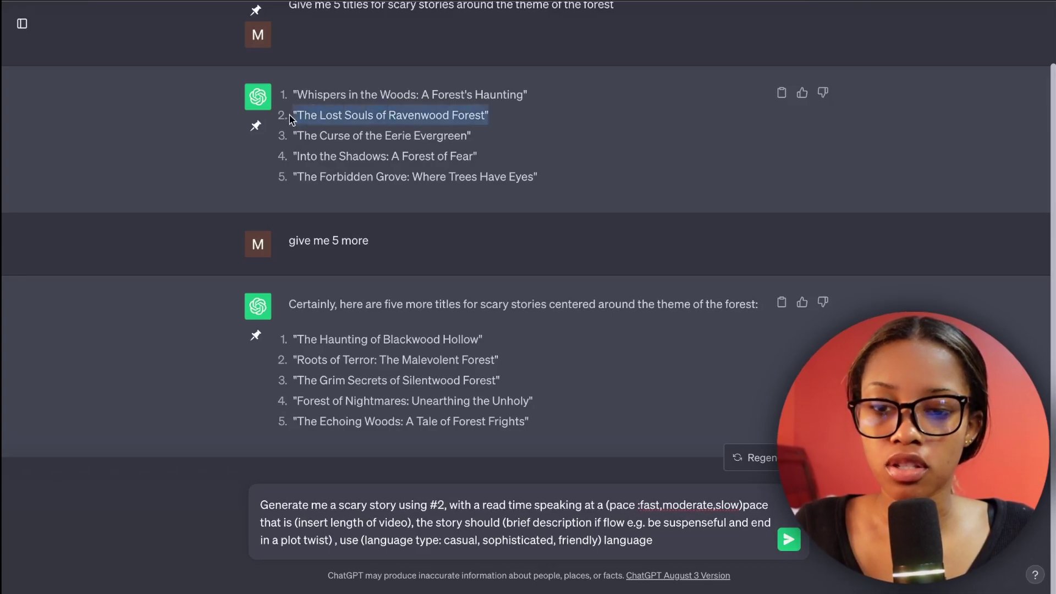
click(445, 504)
text("The Lost Souls of Ravenwood Forest")
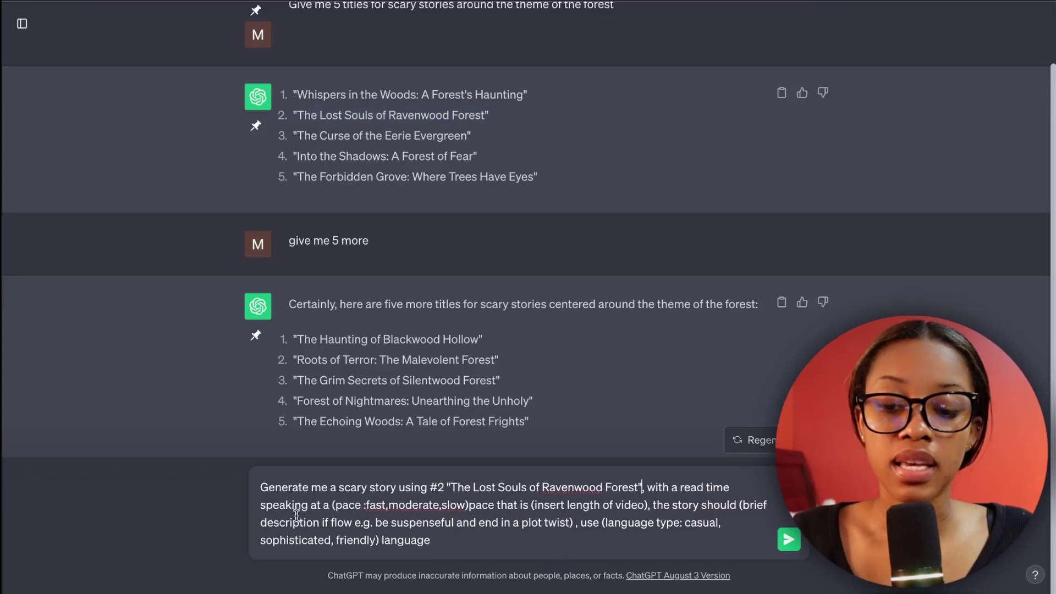
- Set the story pace to 'fast' and clear the video-length placeholder
drag(333, 505, 468, 505)
key(BackSpace)
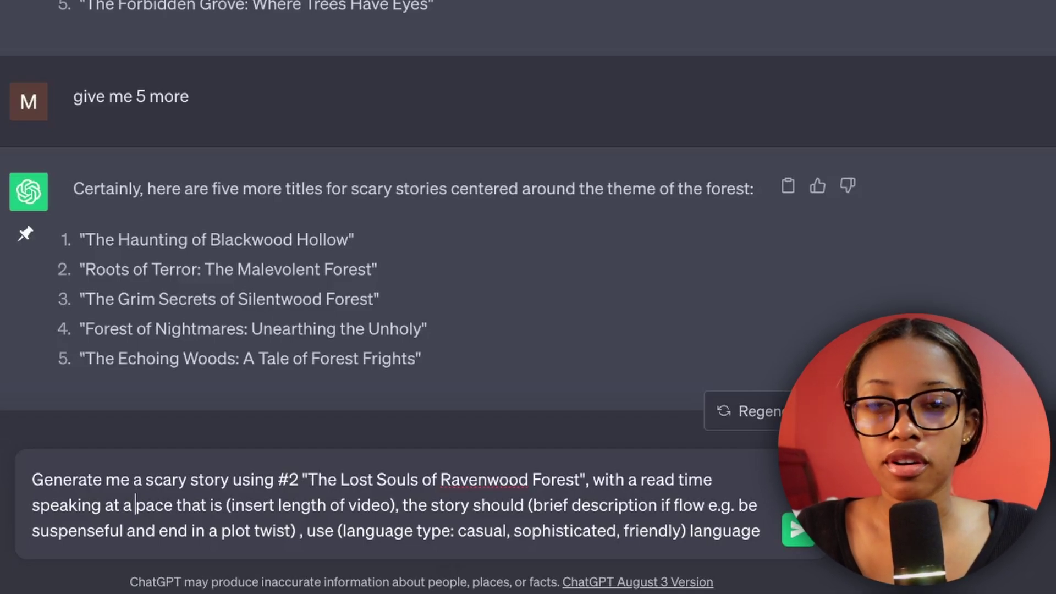
text(fast)
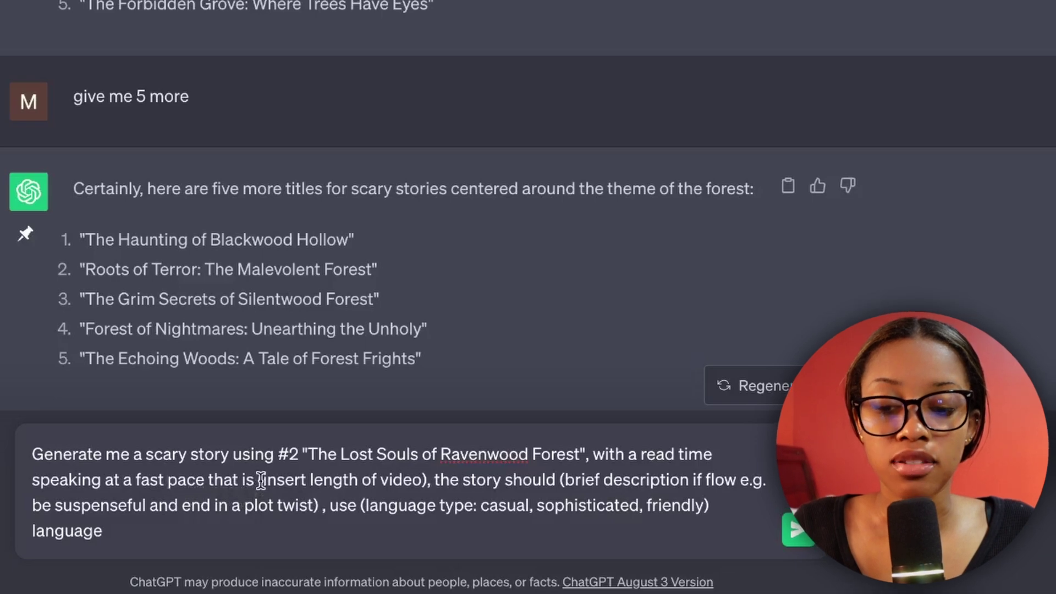
drag(258, 479, 430, 480)
key(BackSpace)
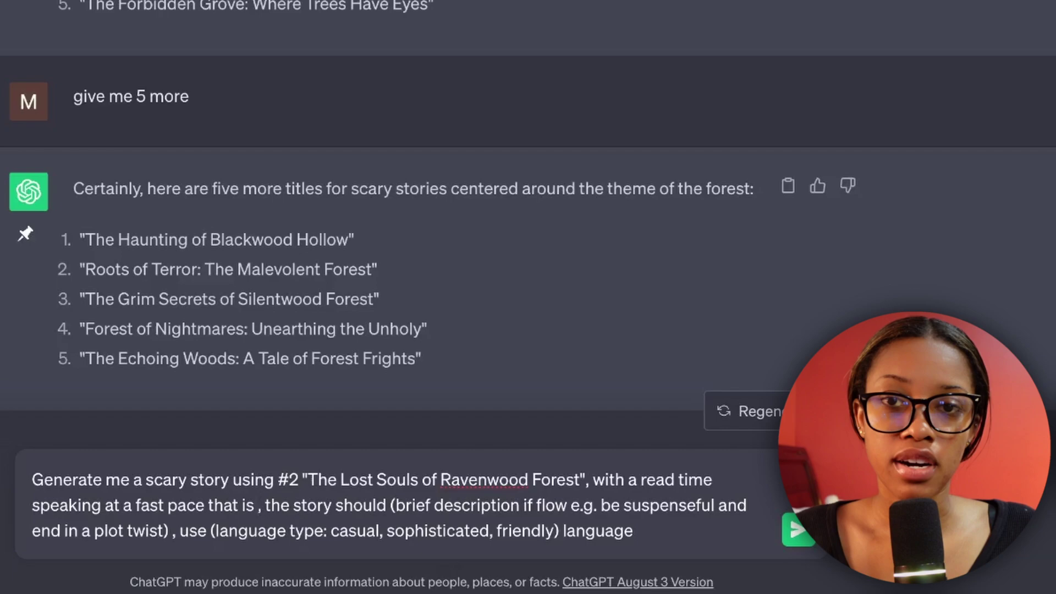
- Complete the prompt with '2 minutes long', the suspense-and-twist flow and 'sophisticated' language, and send it
text(2 minutes long)
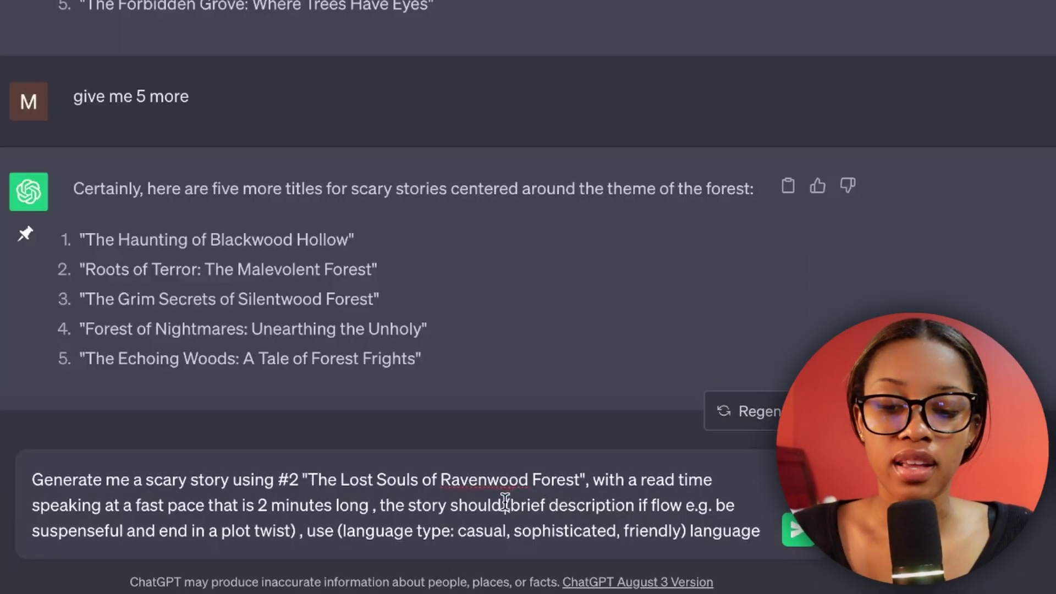
drag(505, 501, 296, 533)
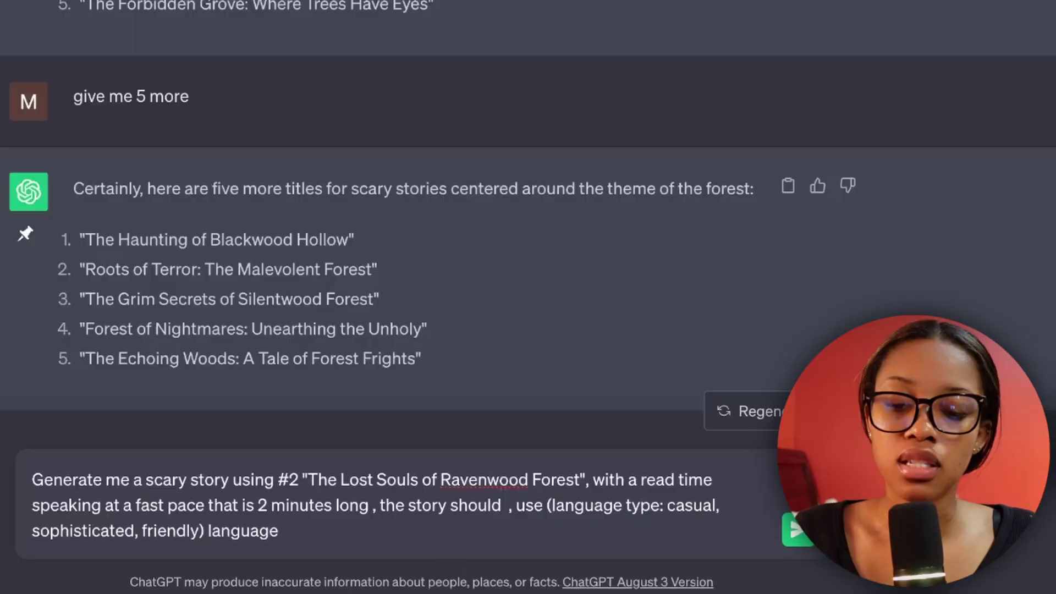
text(be suspenseful and have a bonechilling plot twist at the end that will make the listeners skin crawl, include jumpscares)
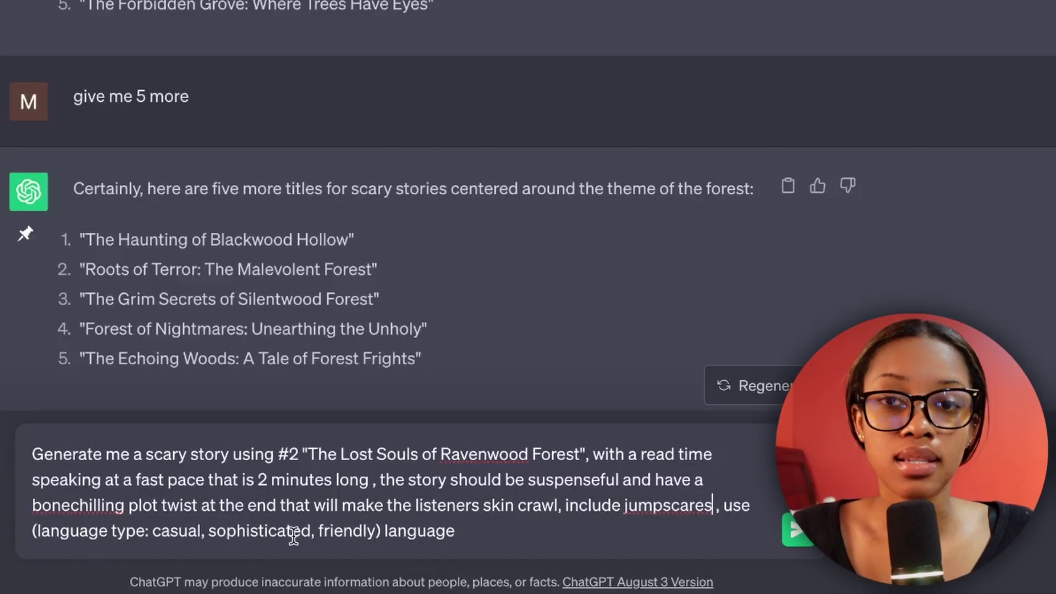
drag(380, 531, 25, 530)
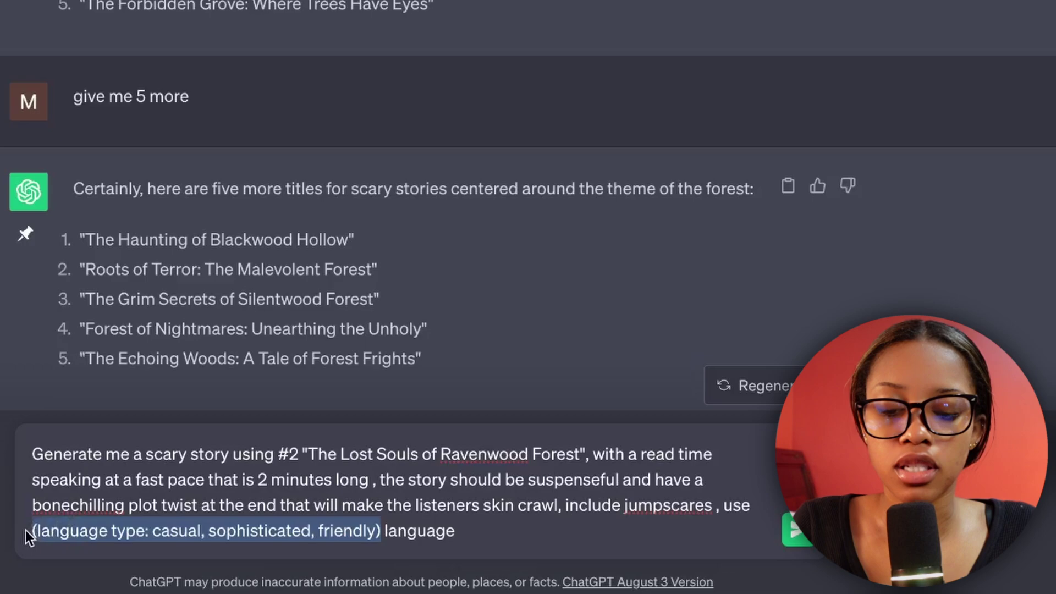
text(sophisticated)
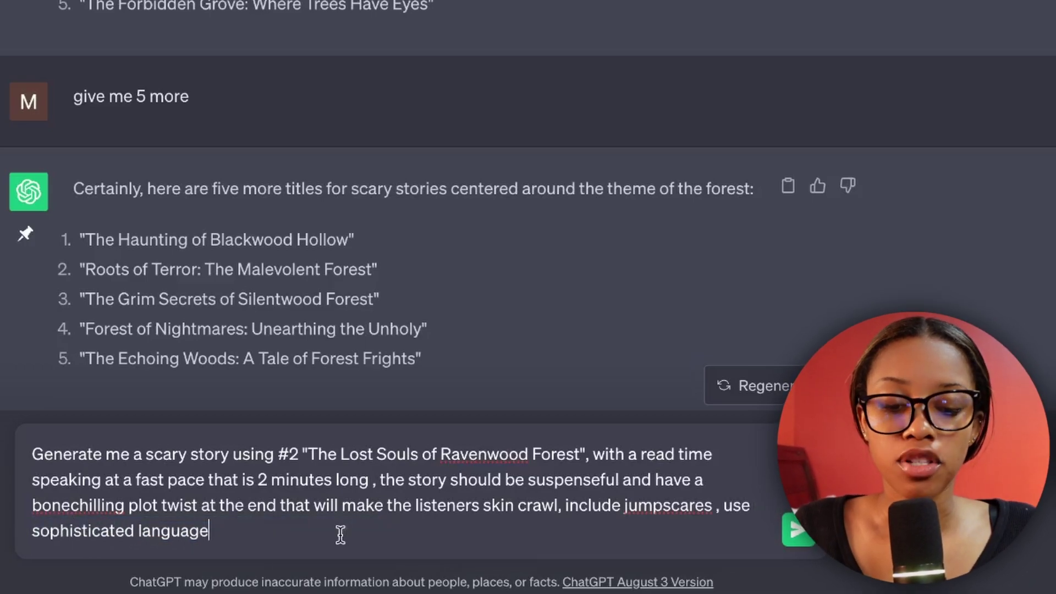
key(Return)
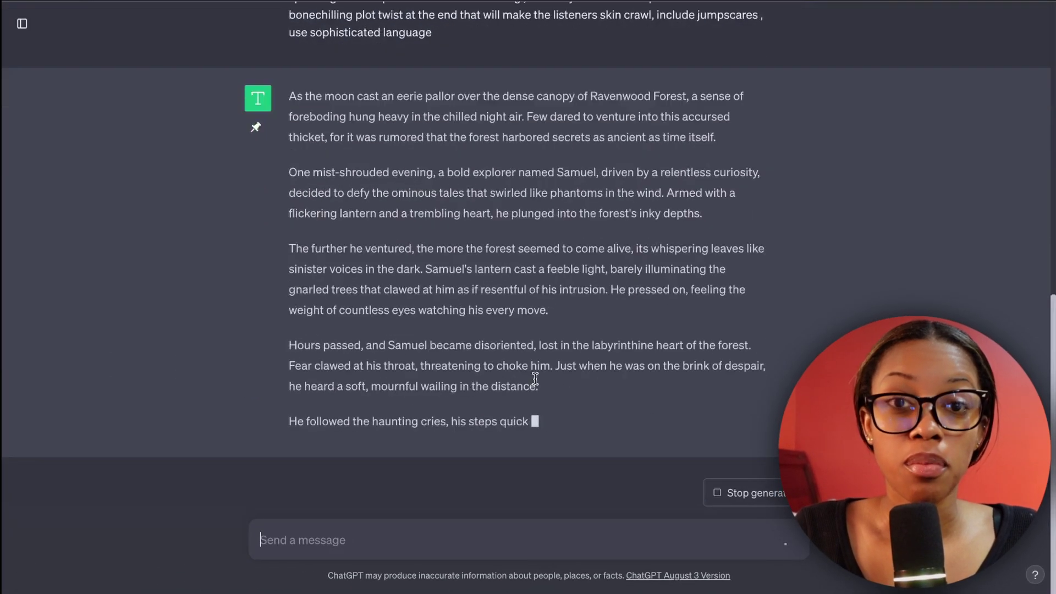
- Read through the Ravenwood story and paste a 'regenerate and make it more' follow-up
scroll(576, 254, up, 3)
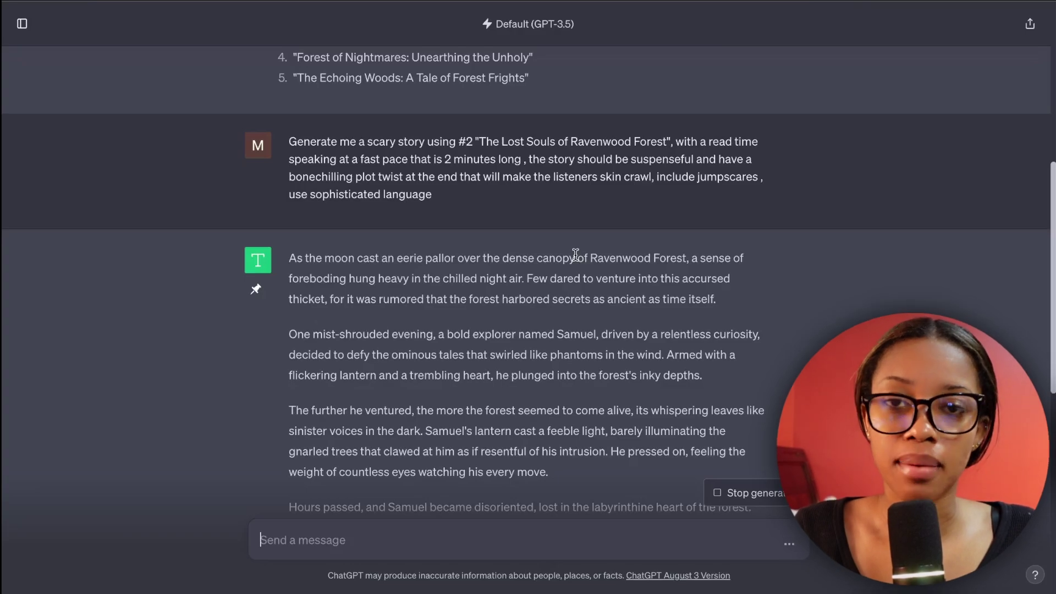
scroll(576, 254, up, 2)
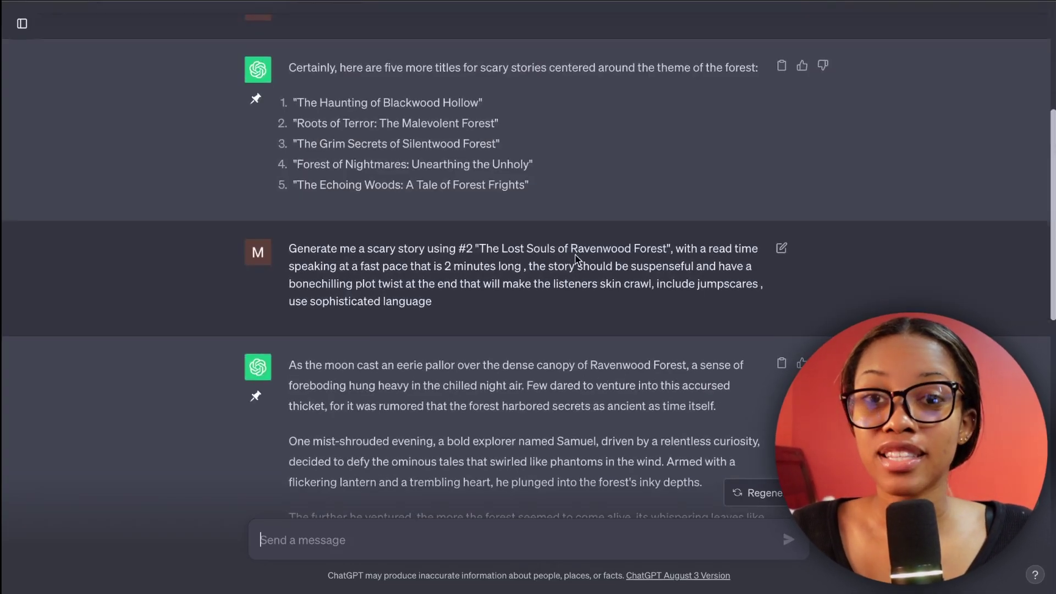
scroll(452, 266, down, 15)
scroll(453, 267, up, 11)
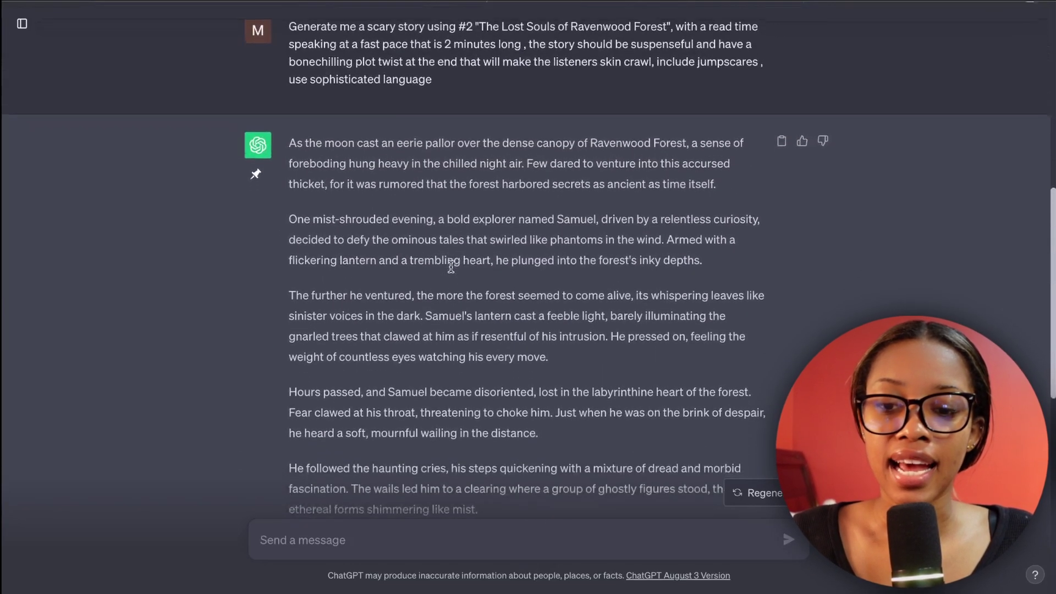
scroll(451, 267, down, 10)
scroll(451, 267, up, 8)
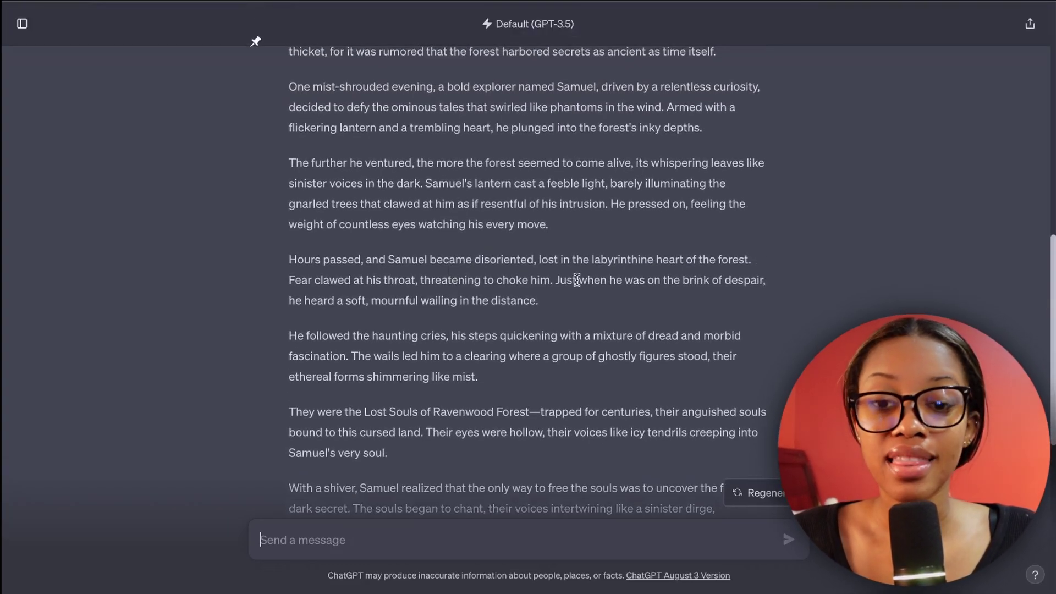
scroll(577, 280, up, 4)
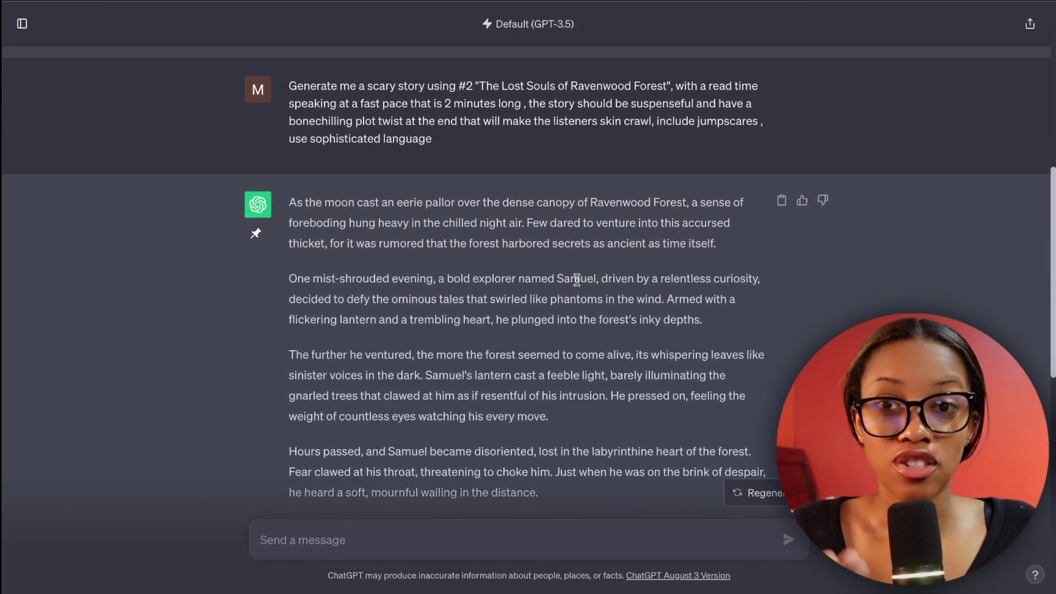
scroll(576, 281, up, 2)
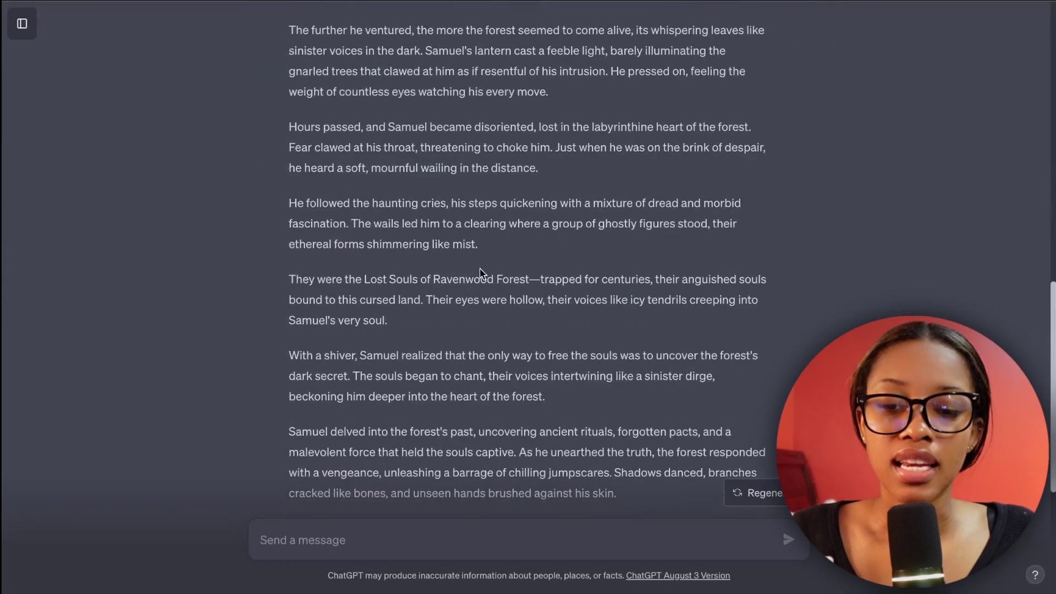
scroll(480, 272, up, 2)
scroll(480, 272, up, 2)
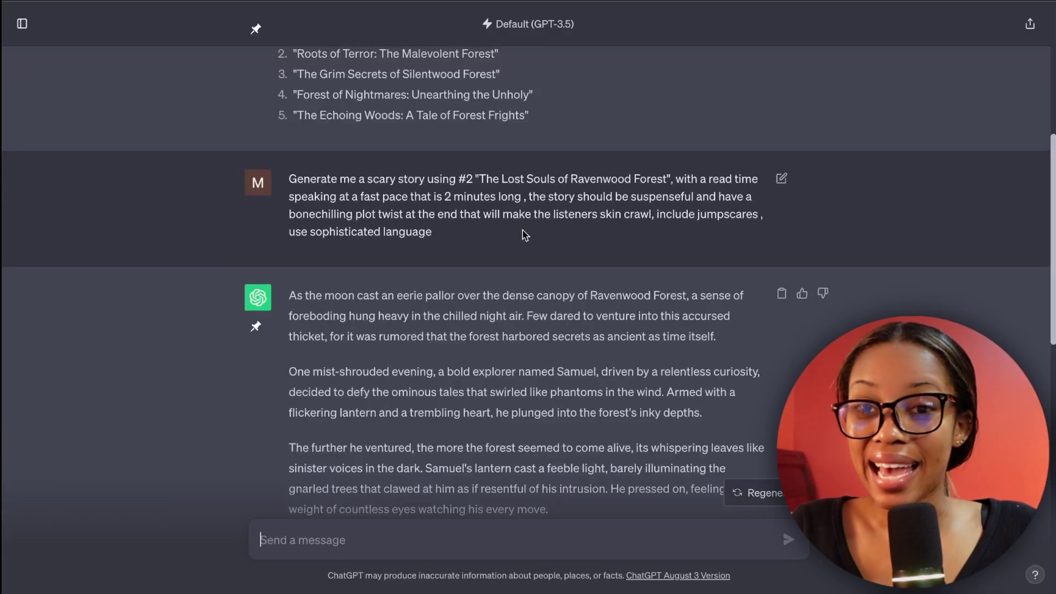
scroll(522, 230, down, 13)
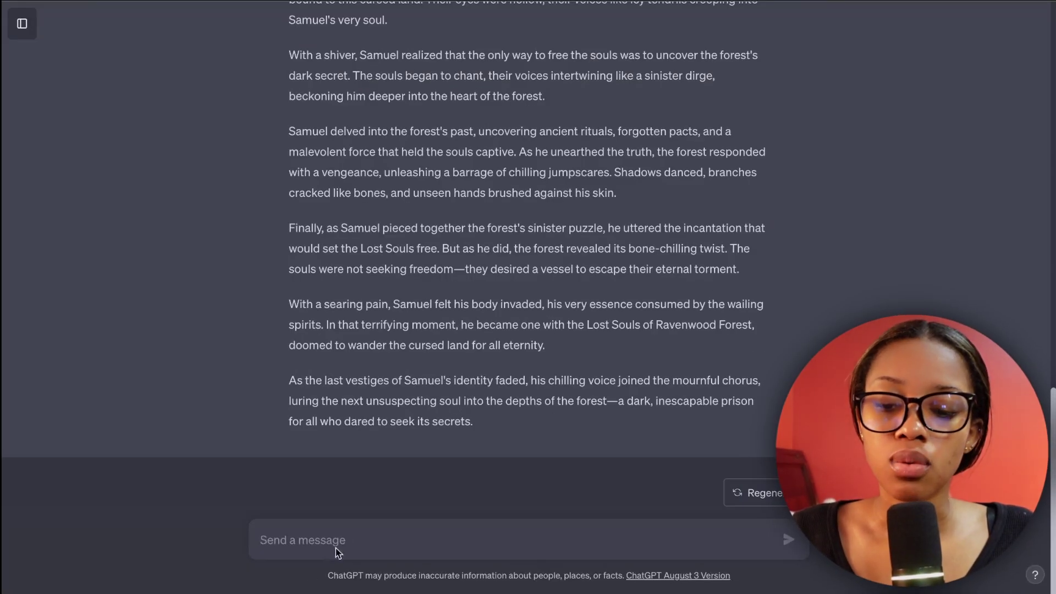
text(regenerate and make it more (add what u want more of e.g. suspenseful))
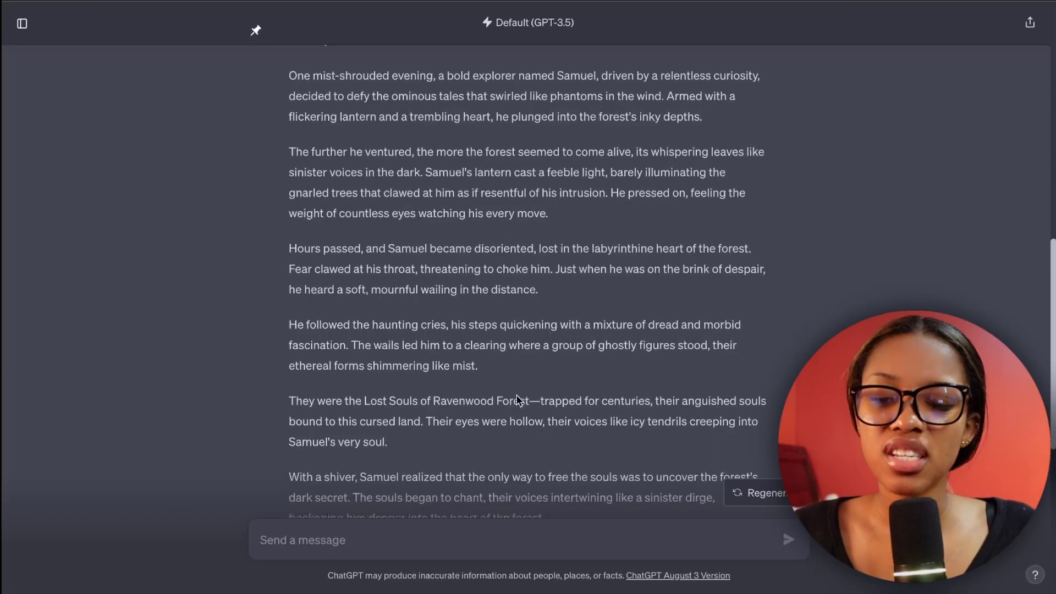
- Draft example follow-ups 'Regenerate and change…' and 'Regenerate and add in… to the plot'
scroll(346, 293, down, 2)
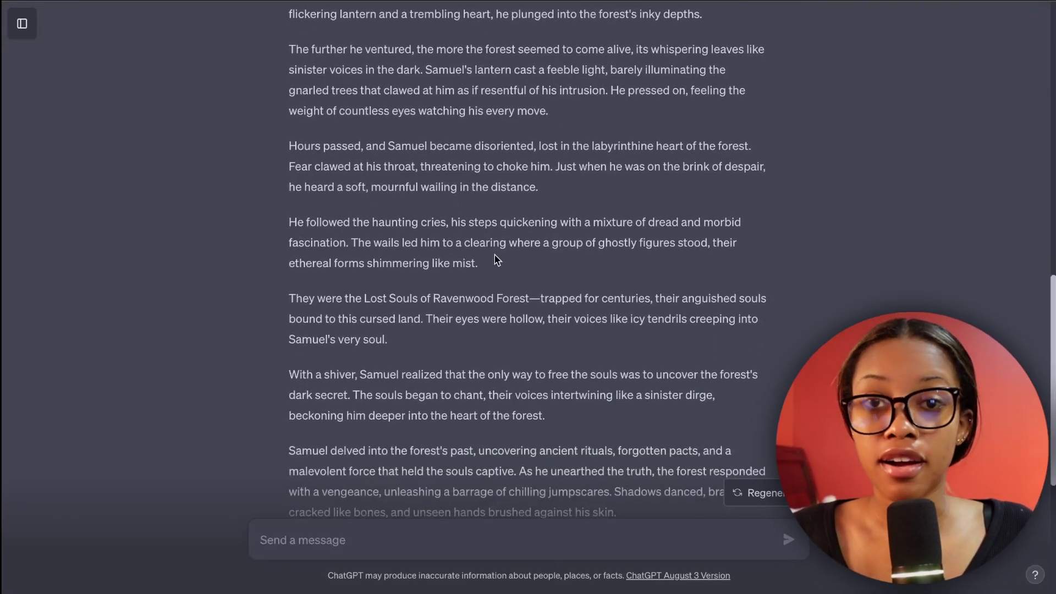
text(regenerate and change (say what u want changed))
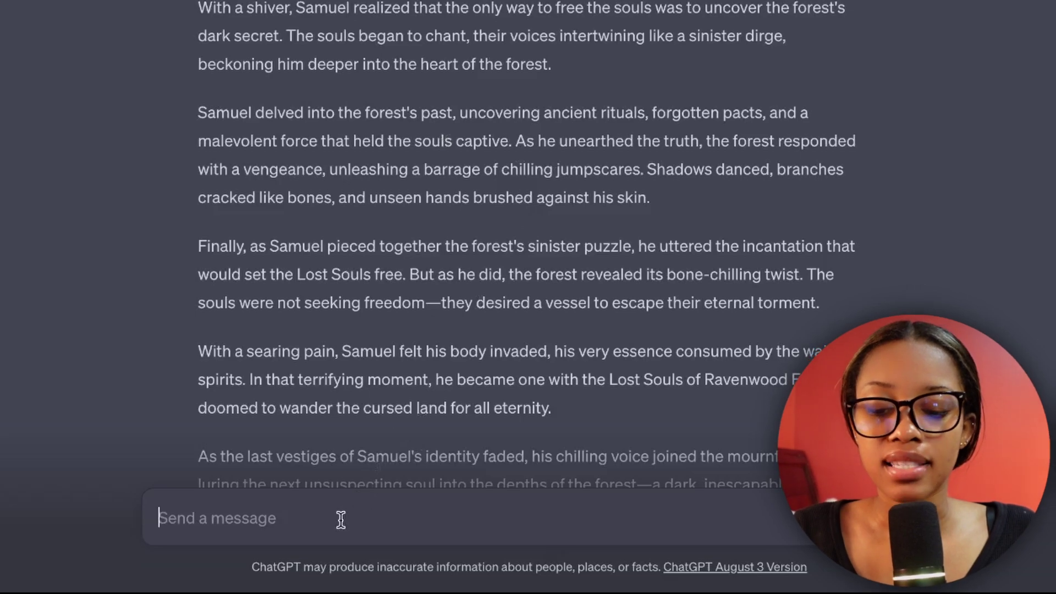
key(ctrl+v)
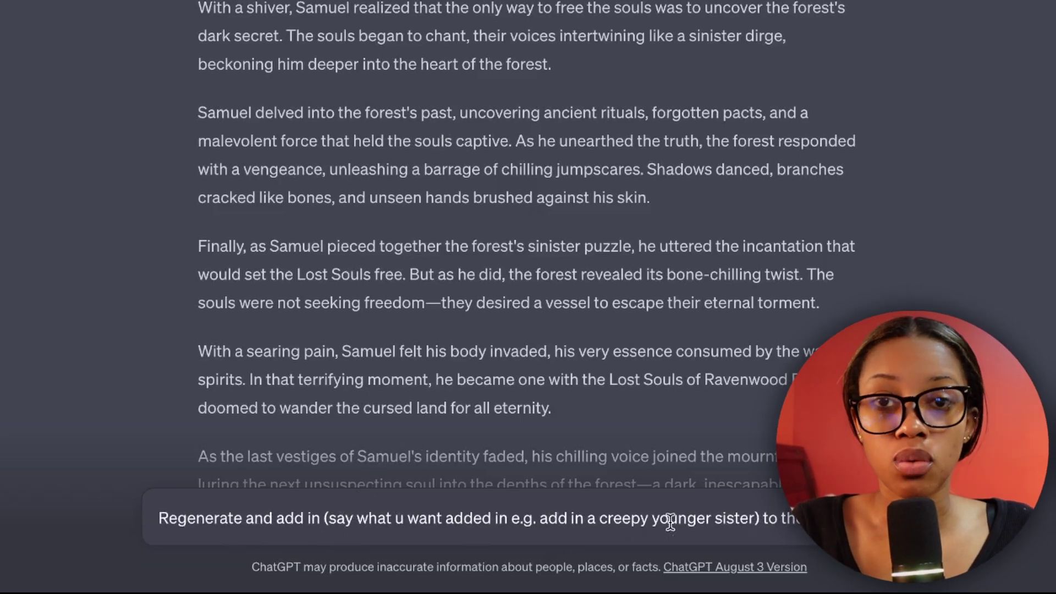
scroll(717, 406, up, 5)
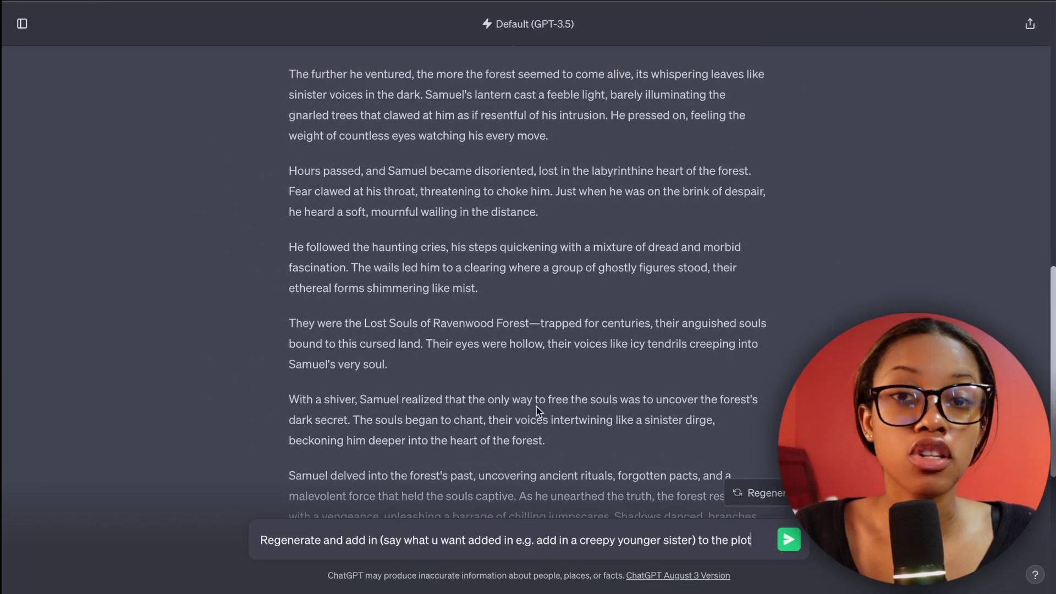
scroll(536, 410, up, 10)
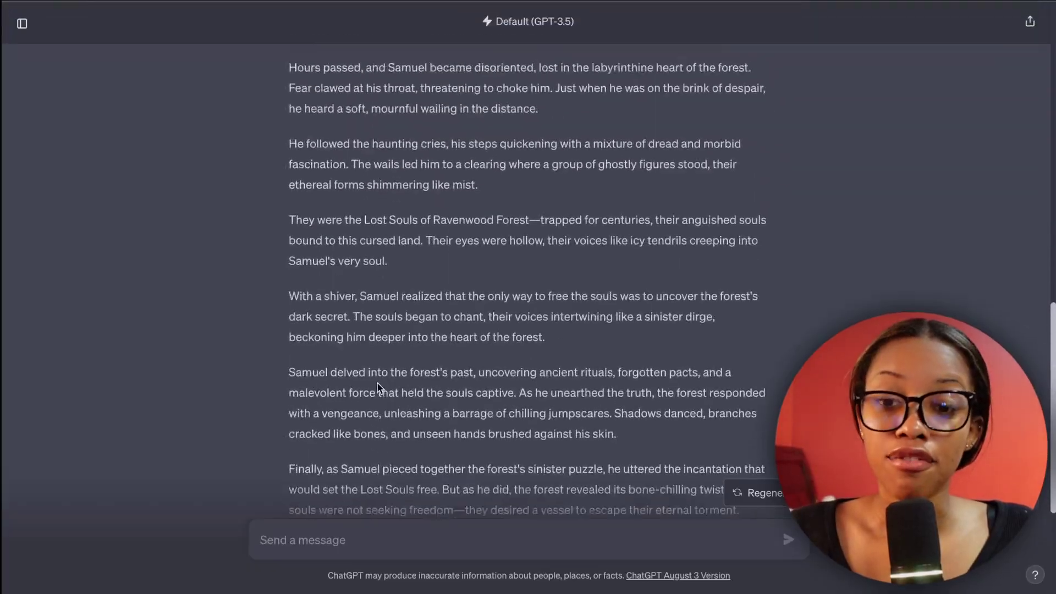
scroll(414, 234, up, 5)
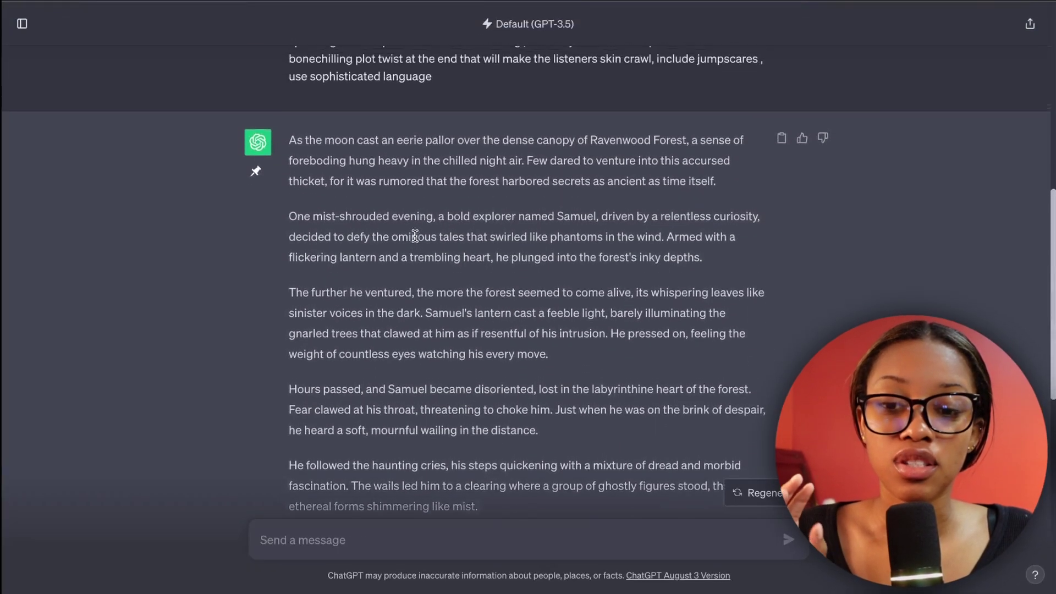
scroll(415, 235, up, 2)
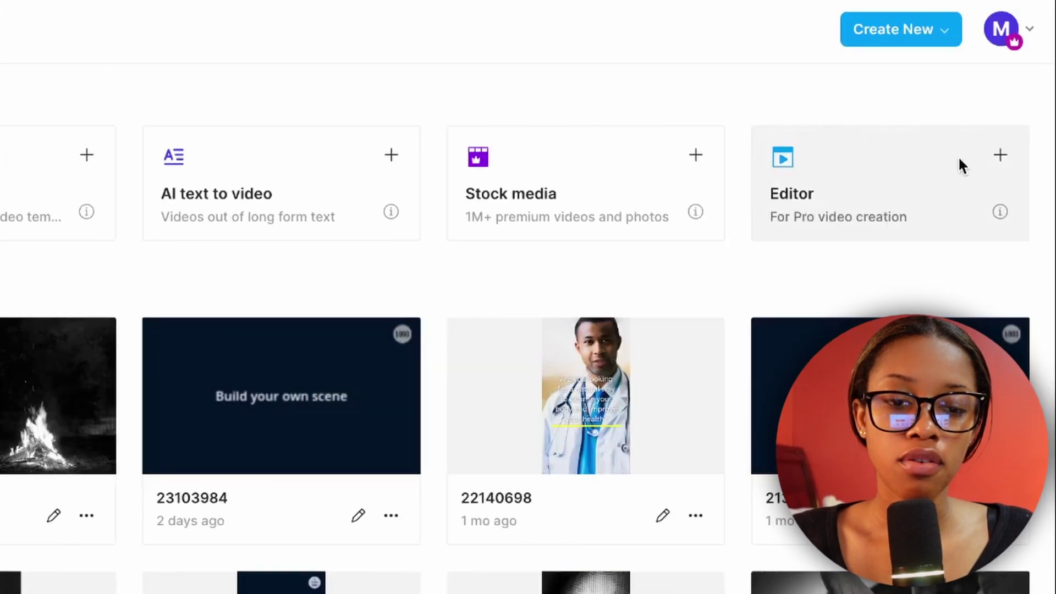
- Create a blank Landscape editor project and remove the Logo placeholder from the canvas
click(1000, 154)
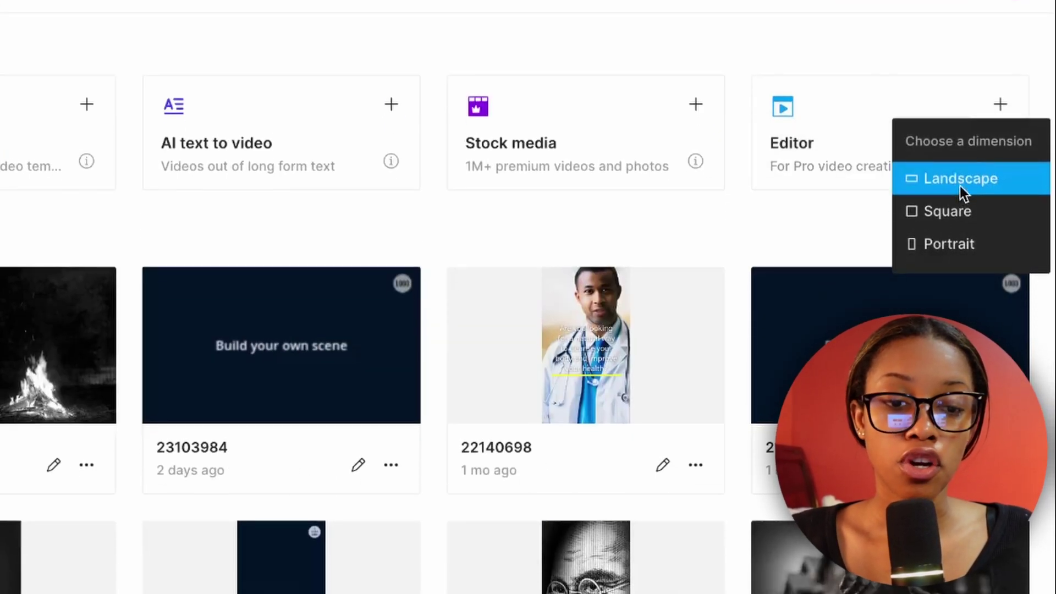
click(959, 186)
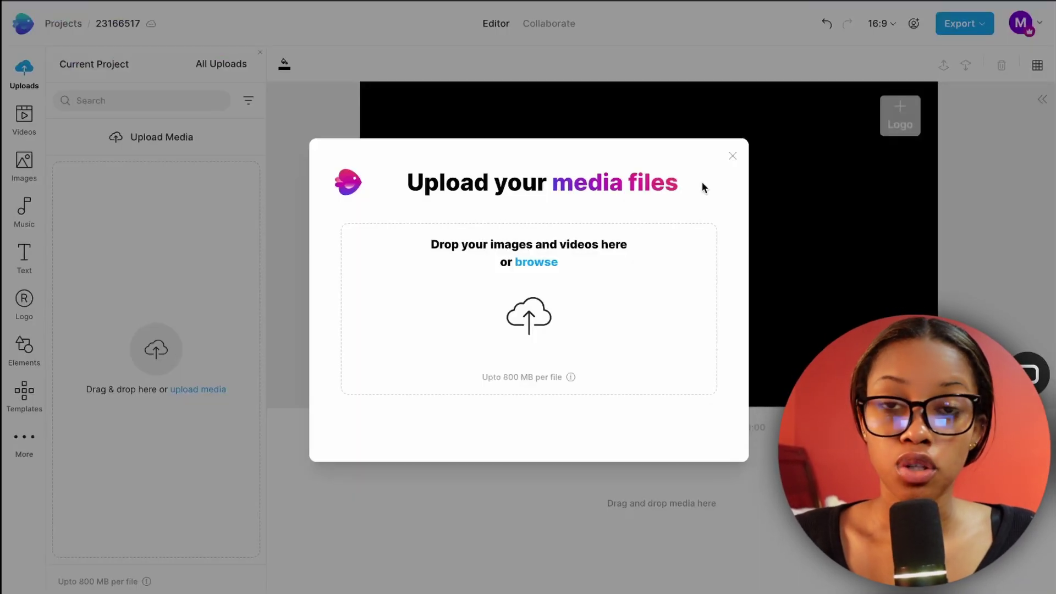
click(733, 155)
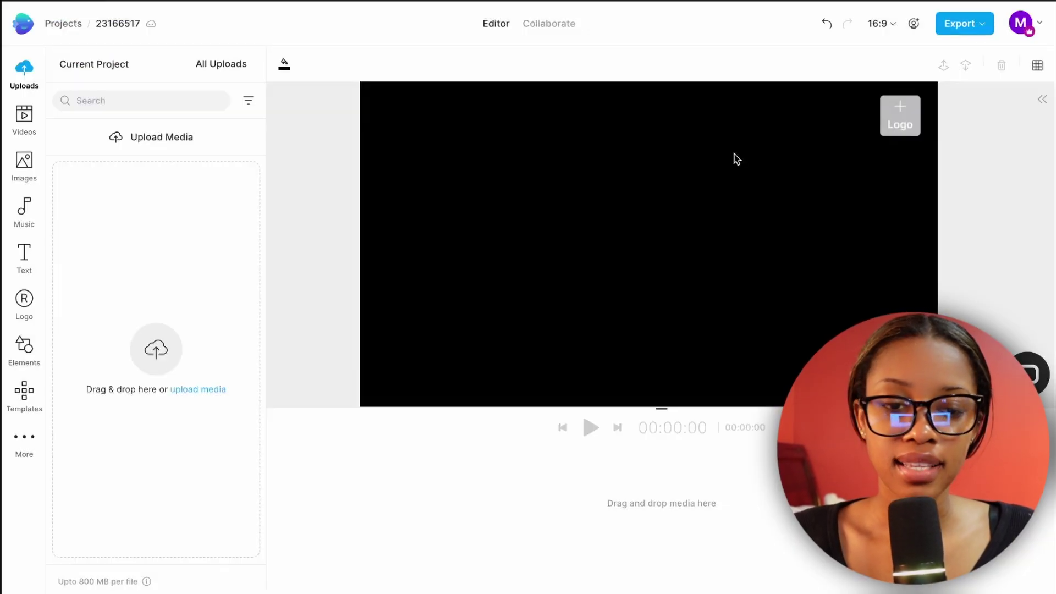
click(920, 96)
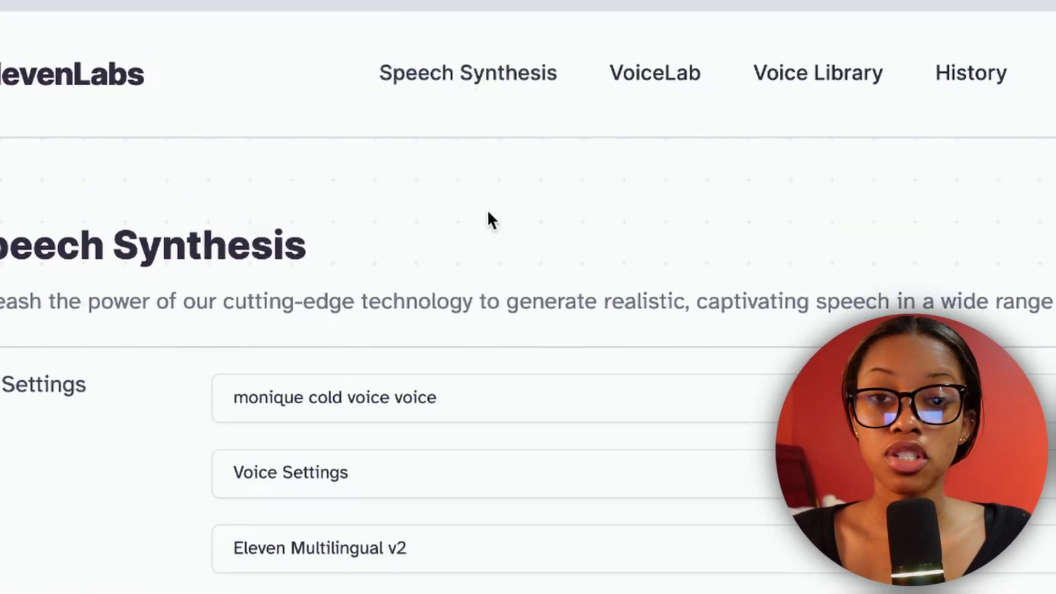
- Paste the Ravenwood Forest story from ChatGPT into the ElevenLabs Text box
scroll(625, 381, down, 3)
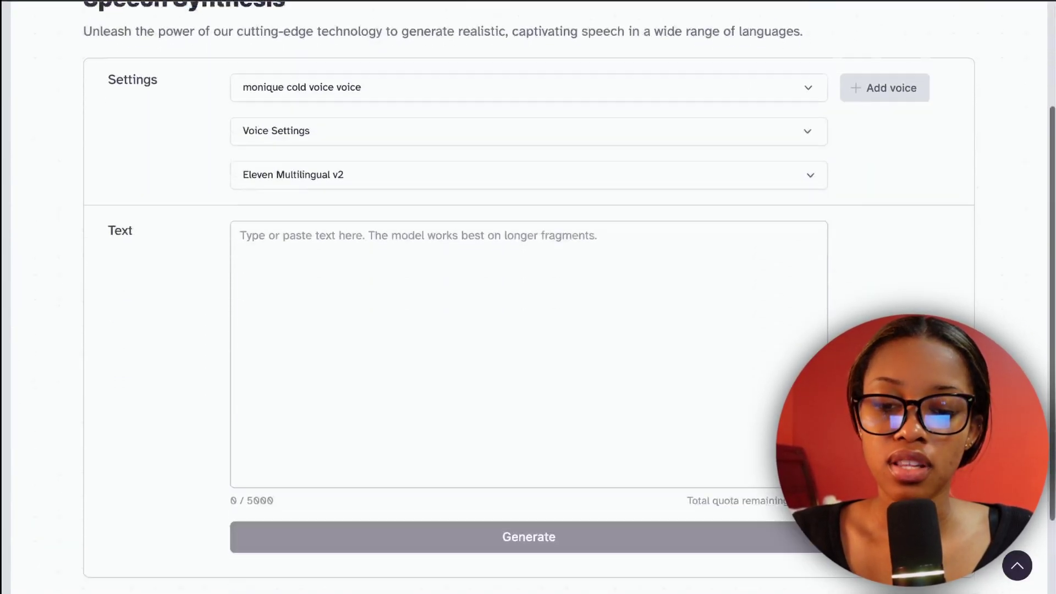
scroll(625, 381, up, 1)
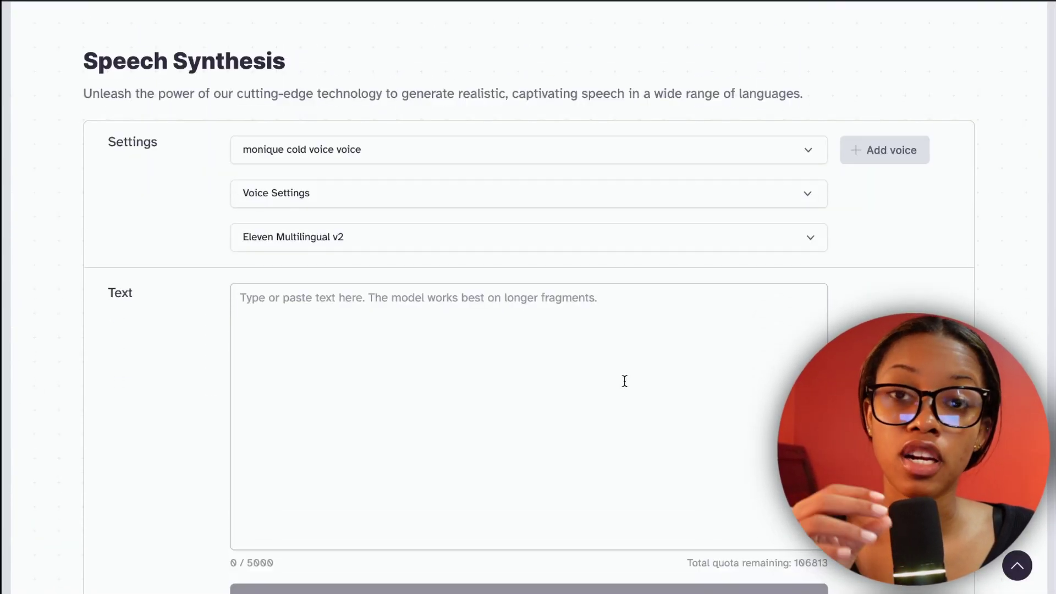
click(412, 302)
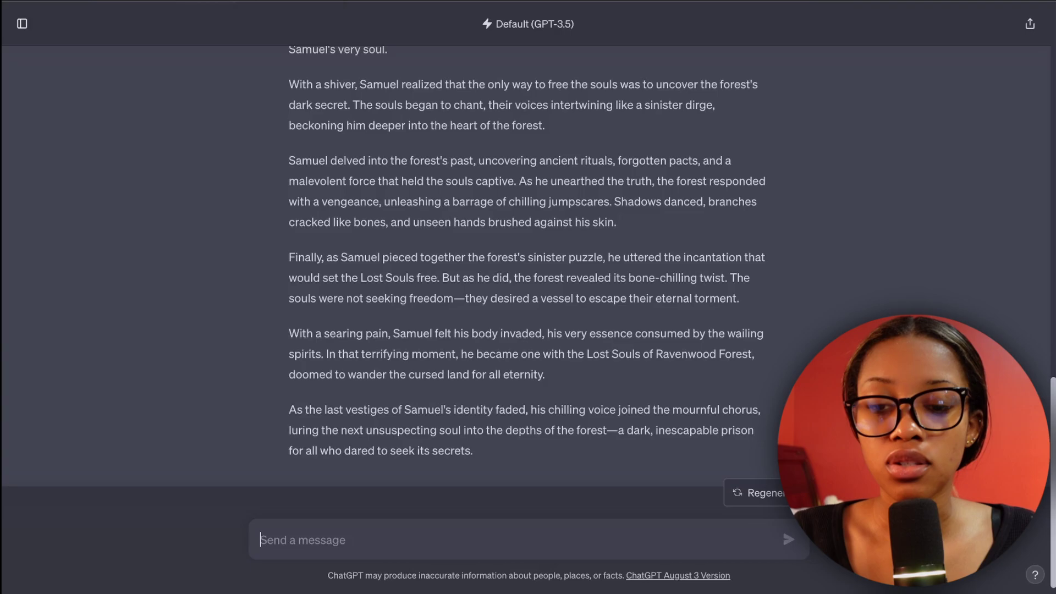
scroll(285, 178, up, 10)
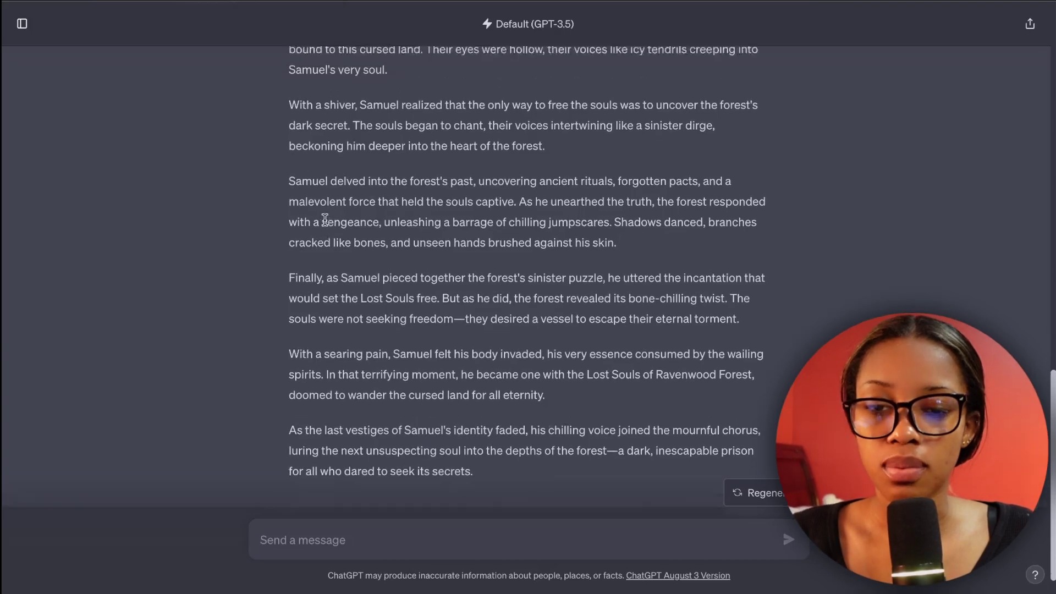
drag(291, 175, 550, 396)
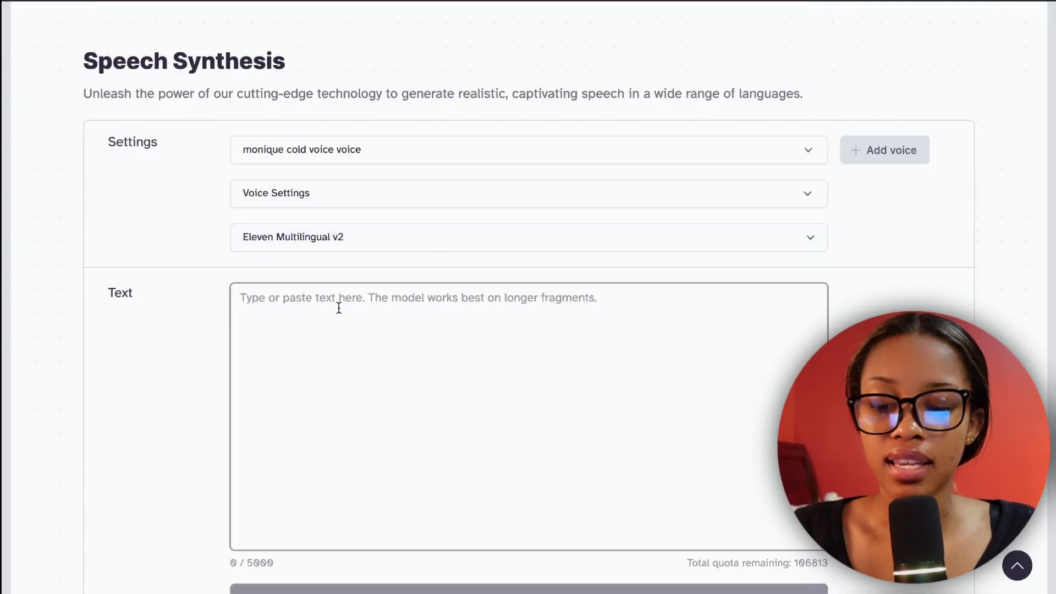
key(ctrl+v)
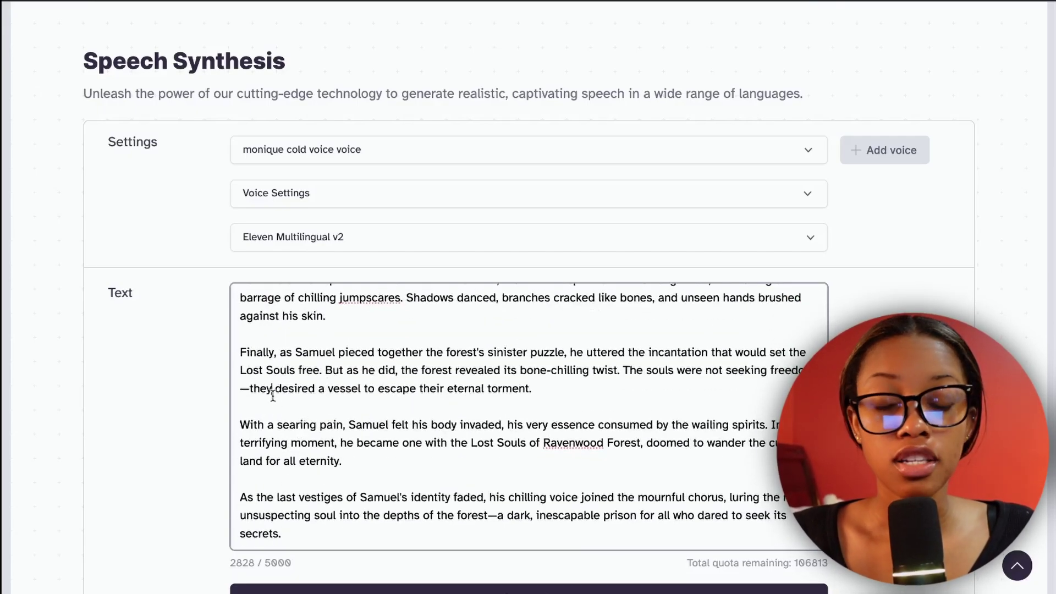
- Delete the blank lines between the story's paragraphs
scroll(278, 419, up, 3)
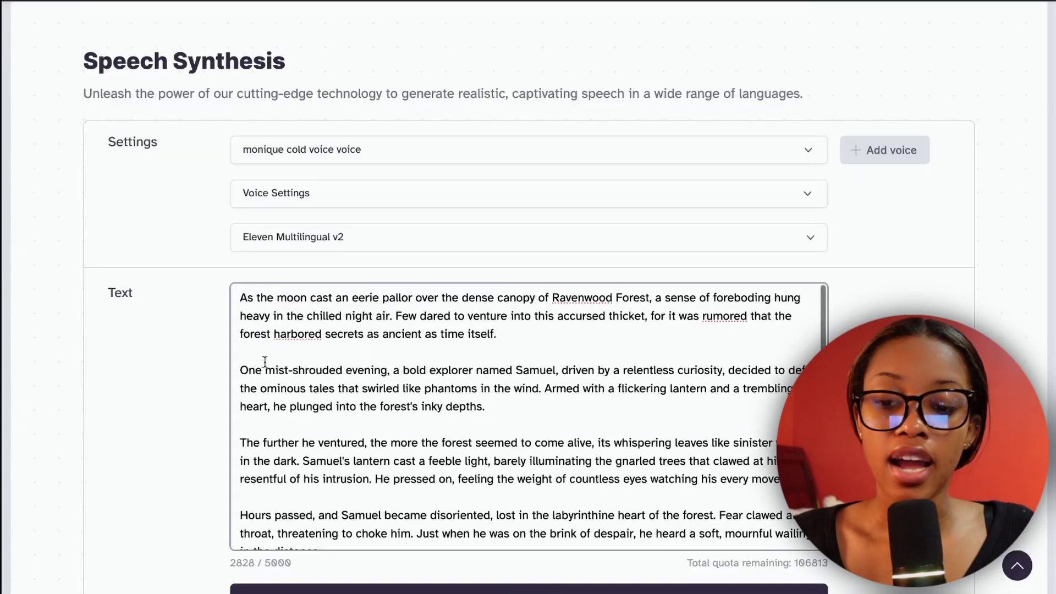
key(BackSpace)
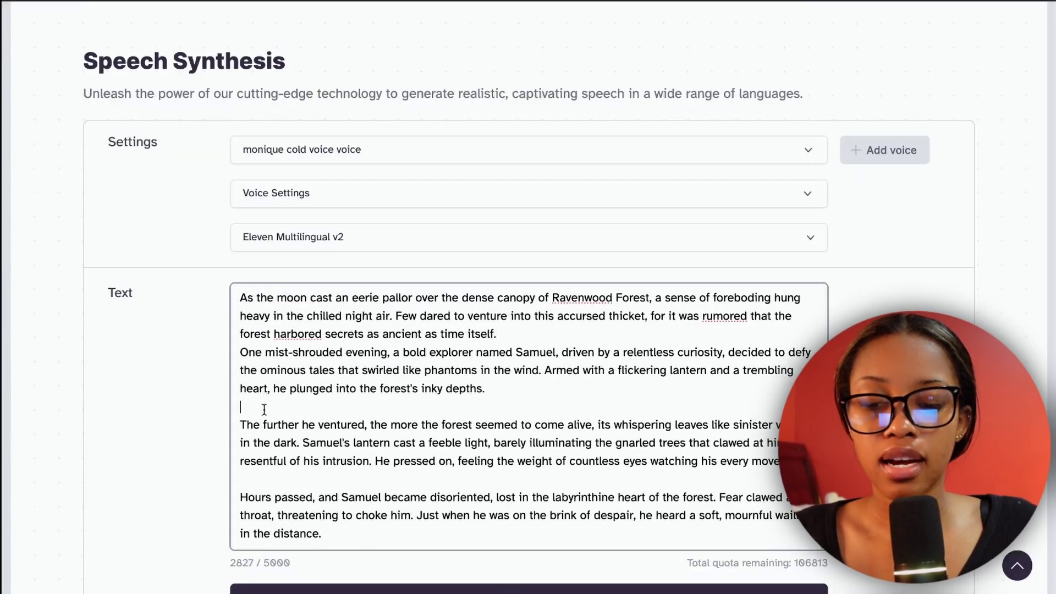
key(BackSpace)
click(265, 469)
key(BackSpace)
scroll(280, 429, down, 2)
click(299, 396)
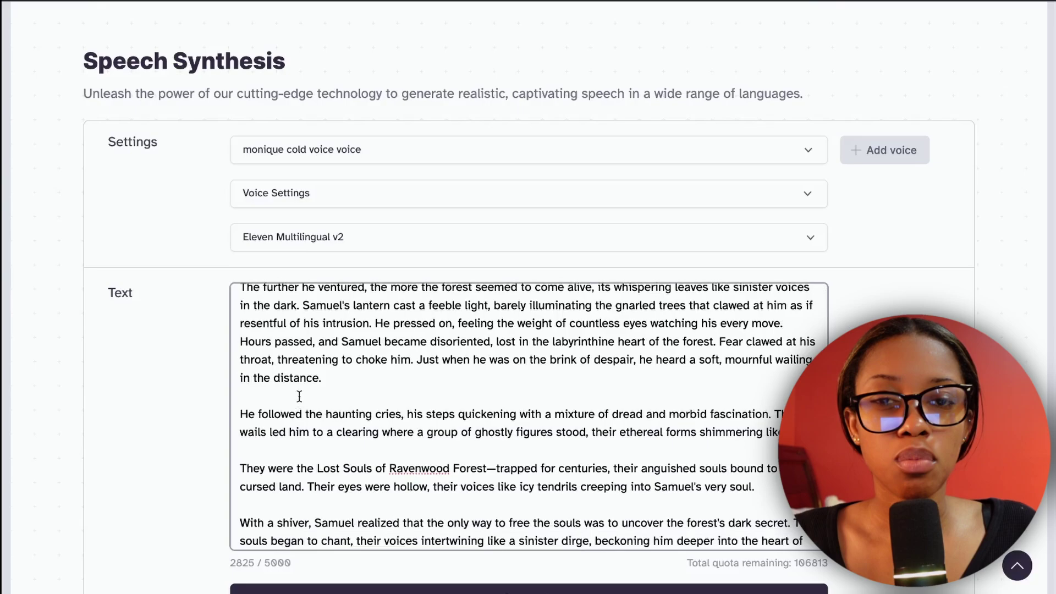
key(BackSpace)
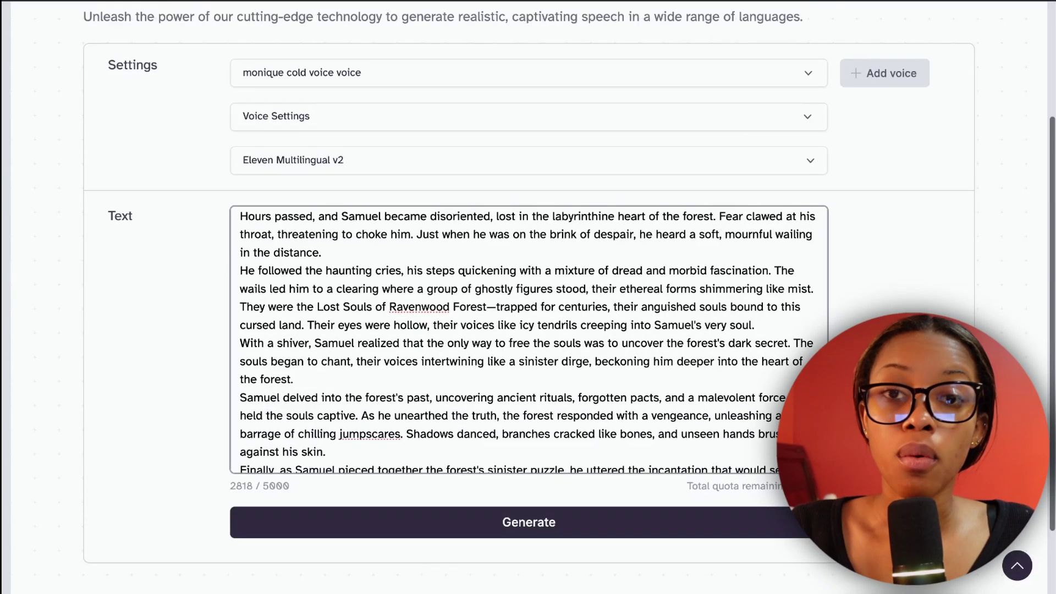
scroll(242, 223, up, 2)
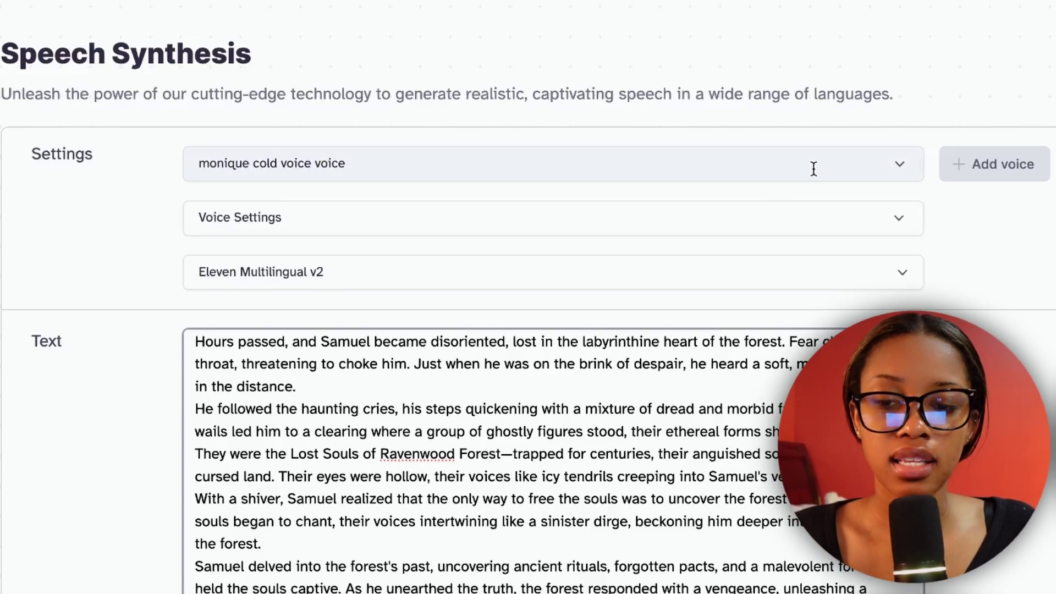
- Choose Cameron - deep and emotive american from the voice list
click(901, 163)
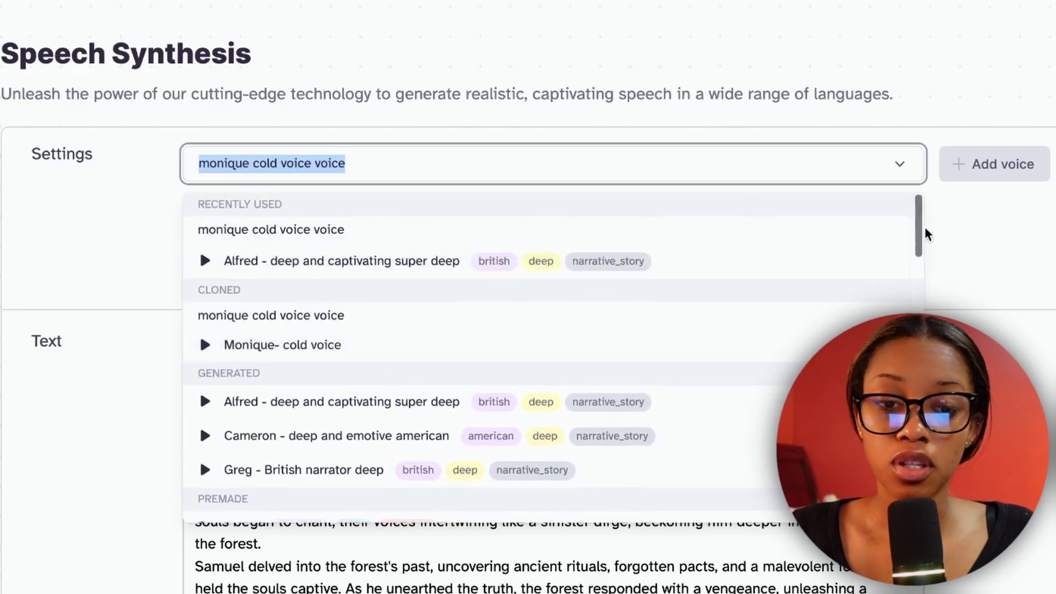
double_click(905, 165)
scroll(453, 424, down, 20)
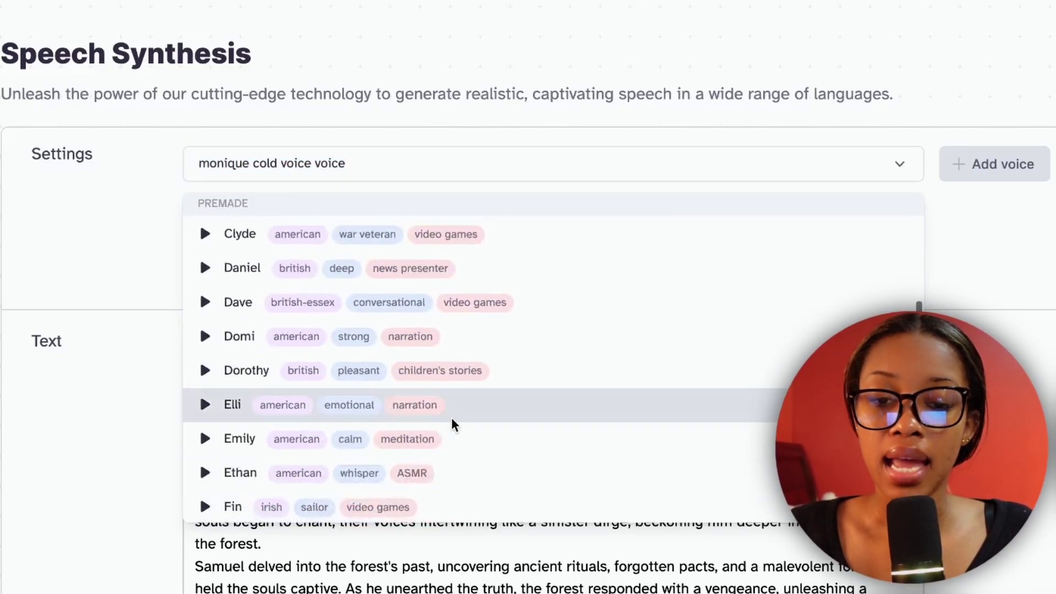
scroll(453, 424, up, 20)
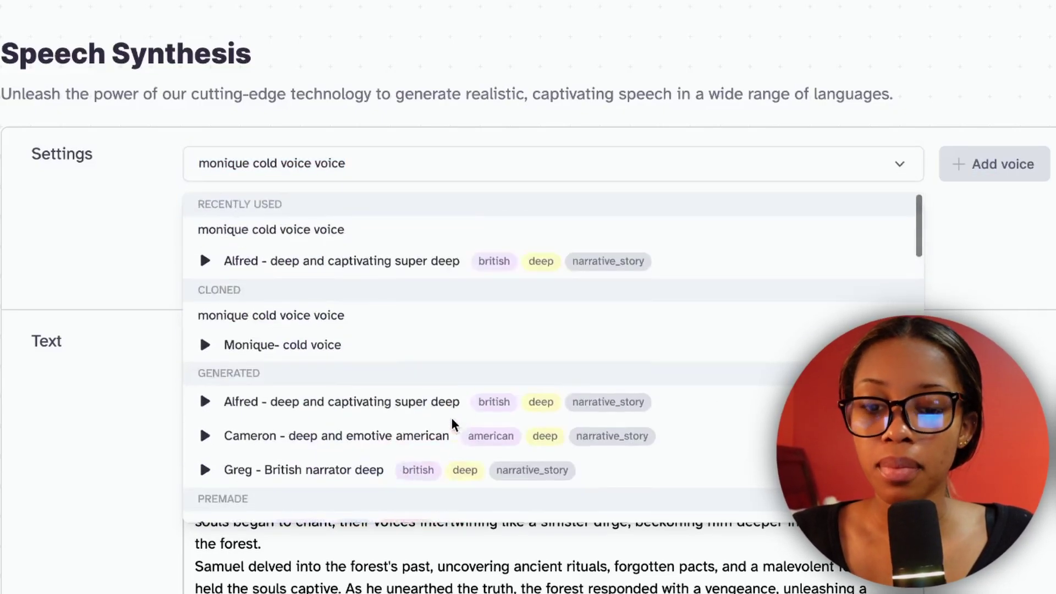
scroll(452, 424, down, 5)
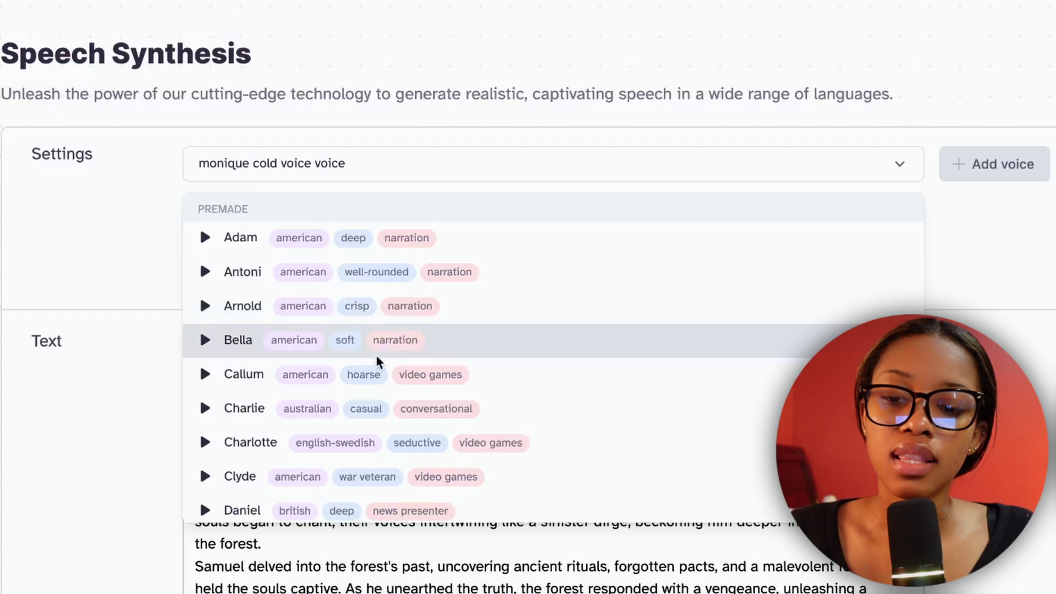
scroll(297, 256, up, 1)
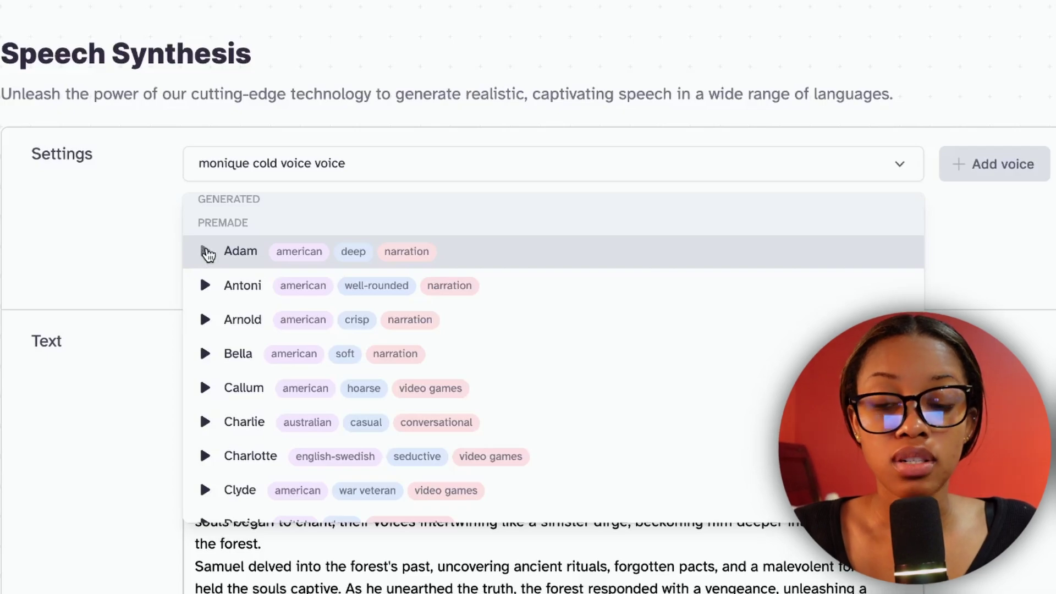
scroll(242, 380, down, 10)
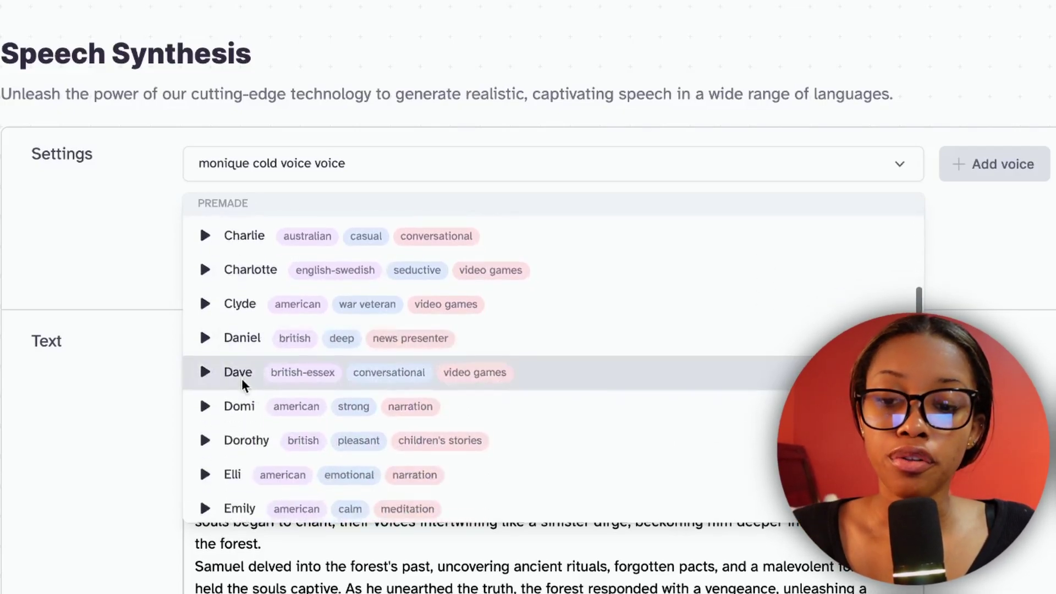
scroll(242, 382, up, 3)
scroll(242, 378, up, 3)
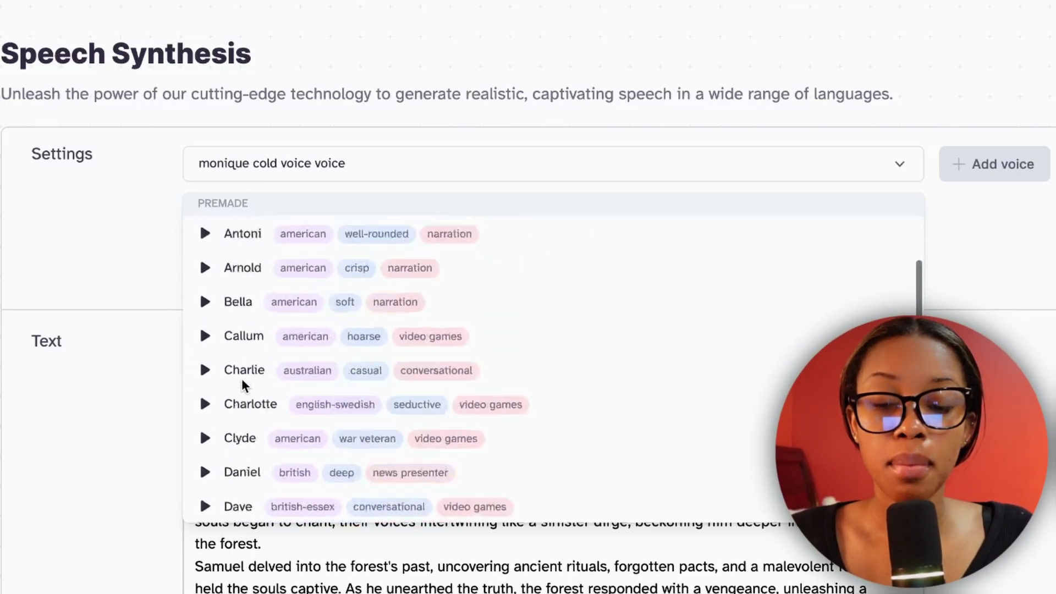
scroll(259, 435, down, 5)
scroll(259, 436, down, 1)
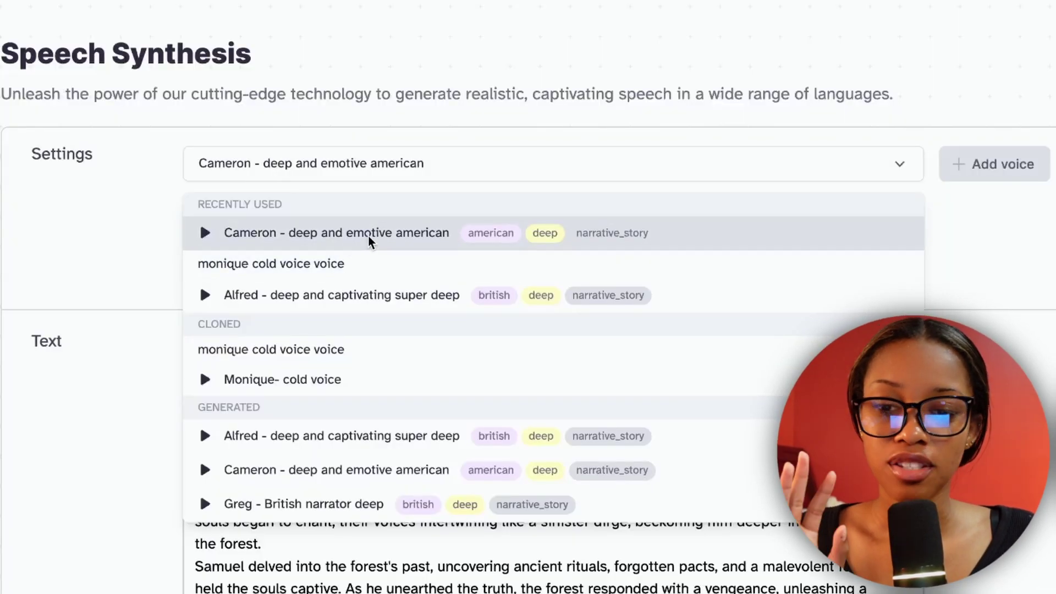
click(370, 236)
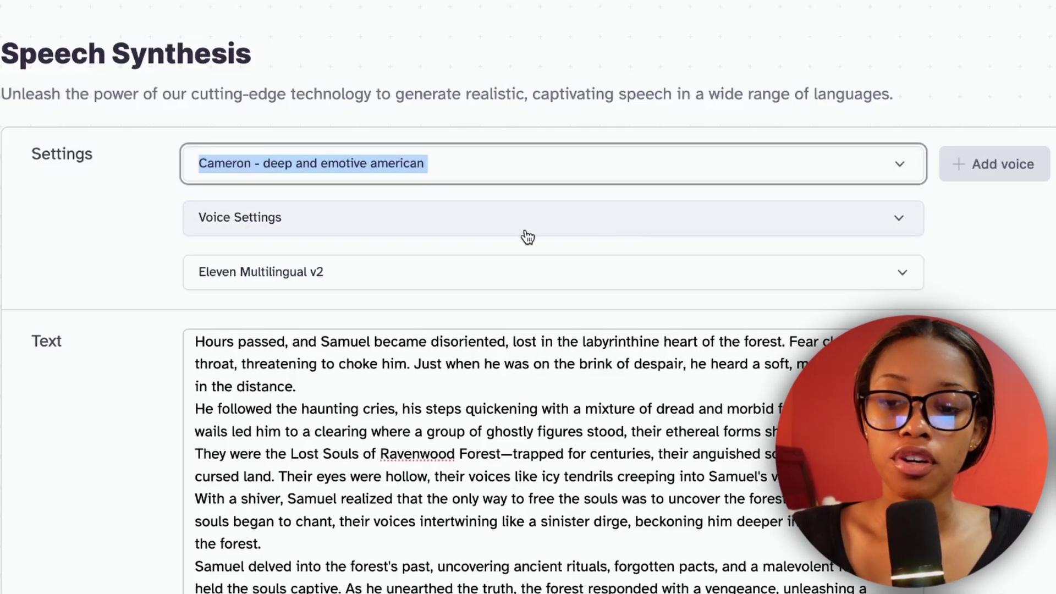
- Download the generated three-minute Cameron-voice forest narration from ElevenLabs as an MP3
click(505, 219)
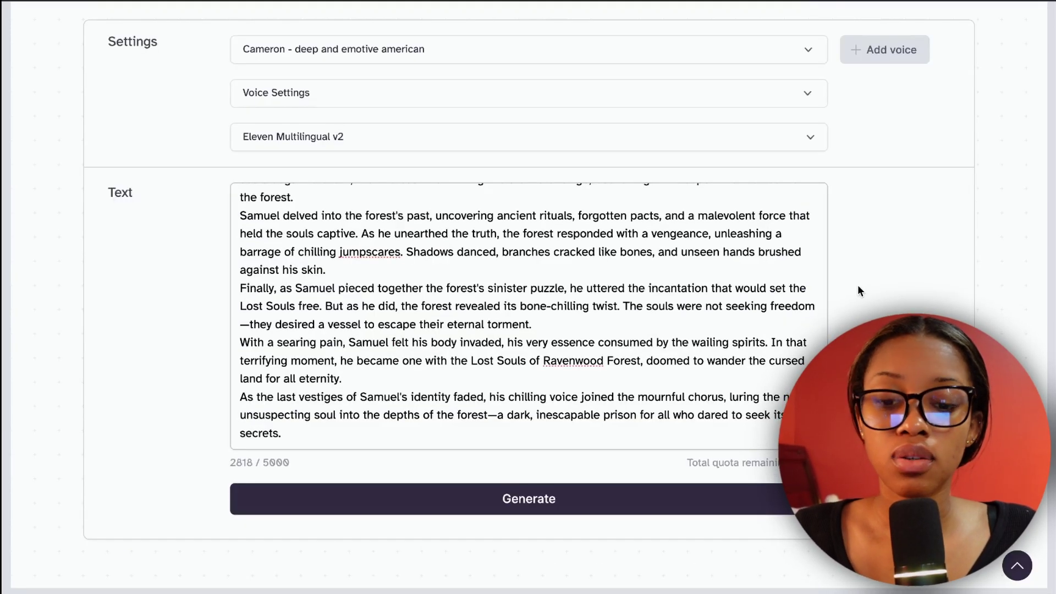
scroll(837, 317, up, 4)
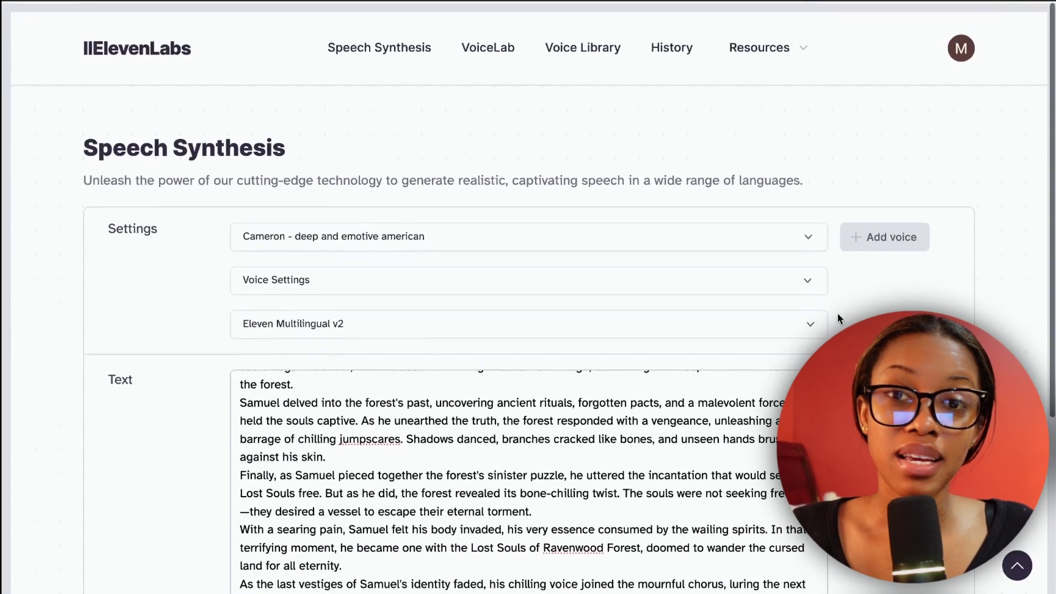
scroll(837, 318, down, 5)
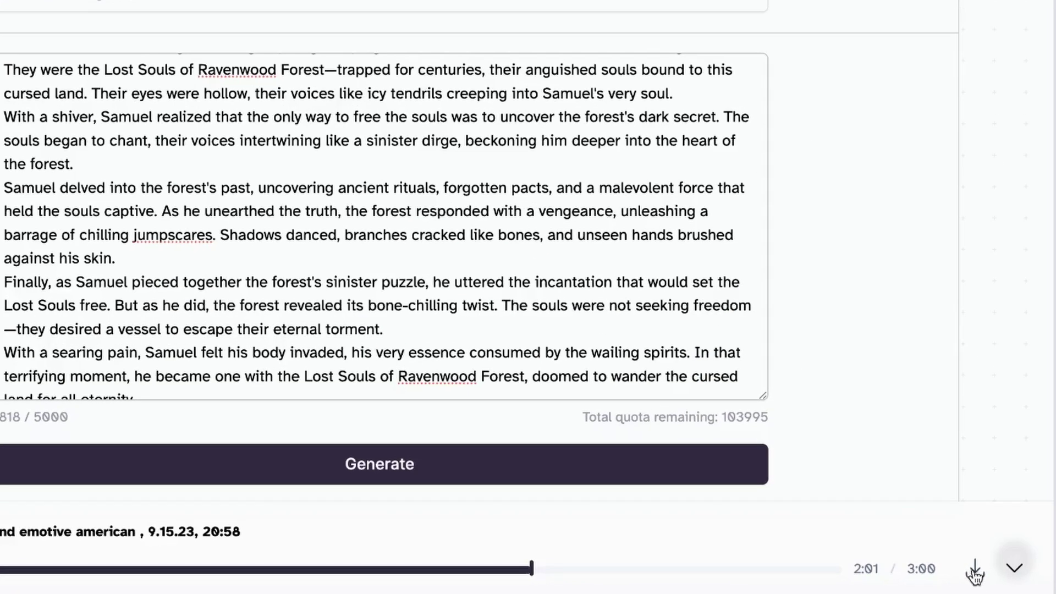
click(974, 569)
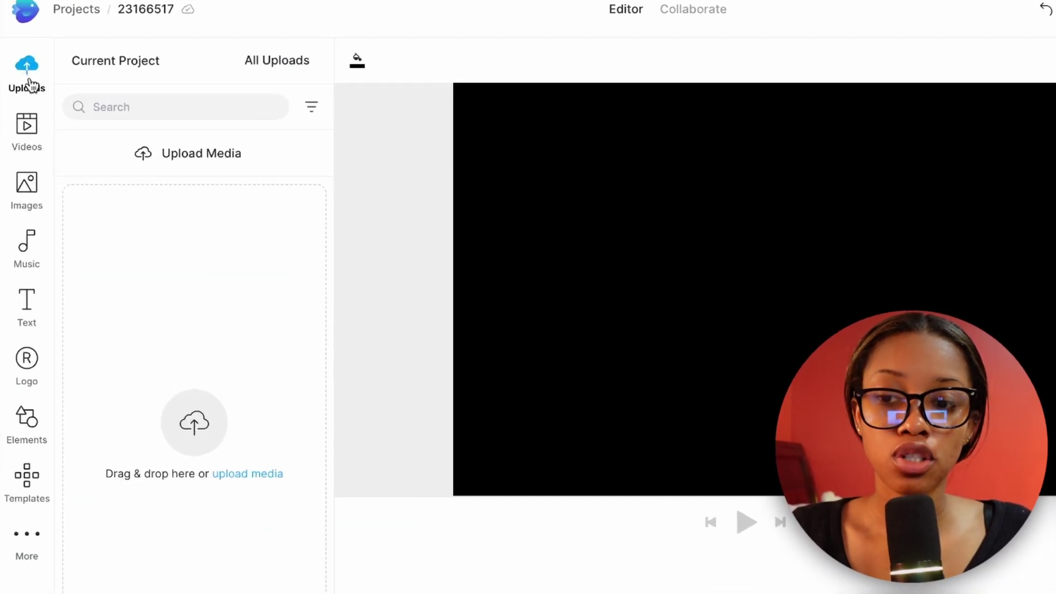
- Upload the ElevenLabs narration MP3 to the project media, then clear it from the timeline
click(194, 422)
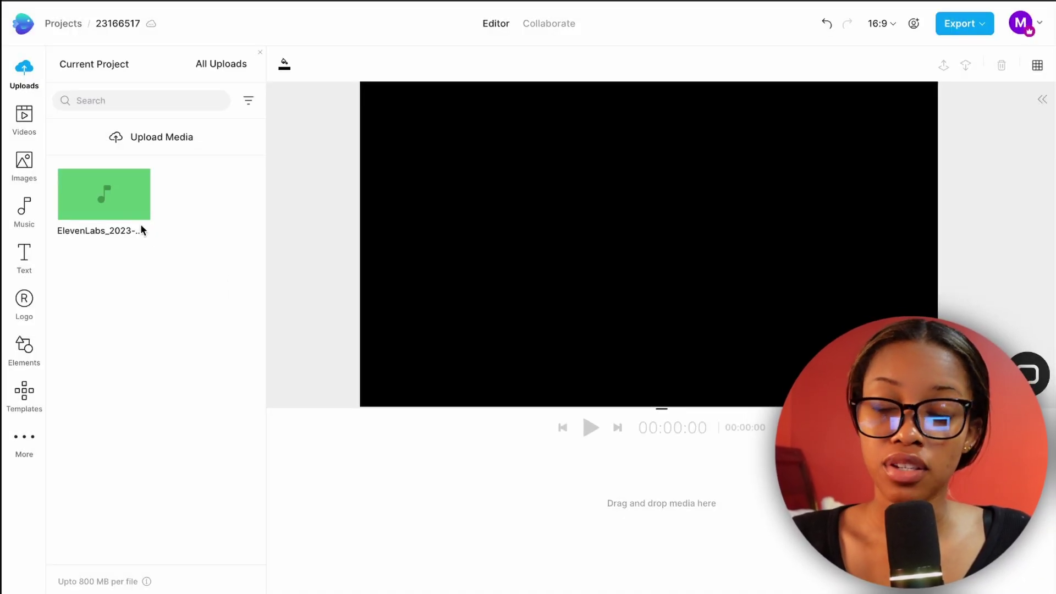
mouse_move(103, 195)
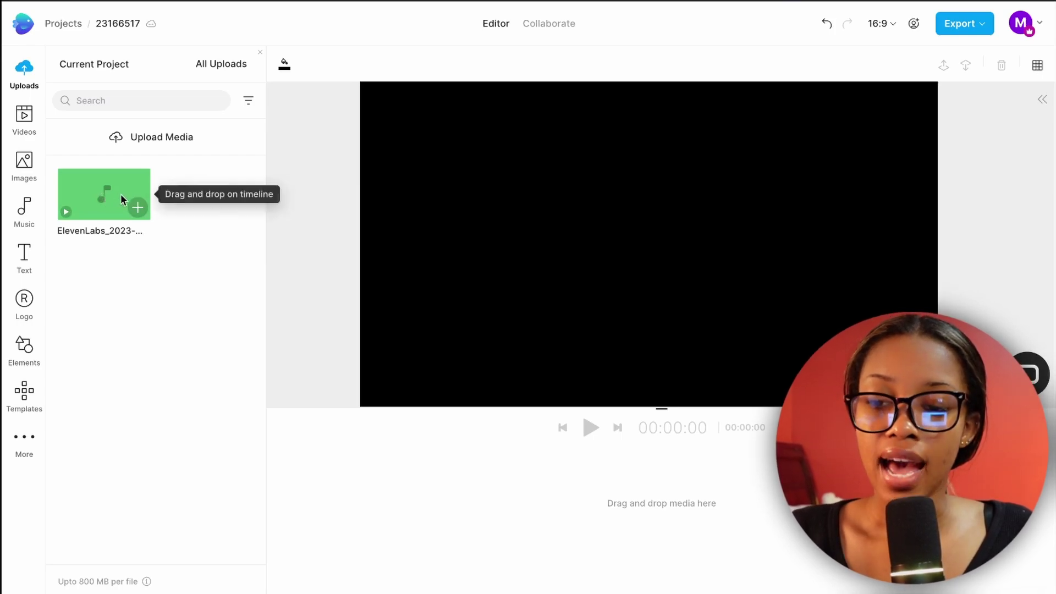
click(137, 209)
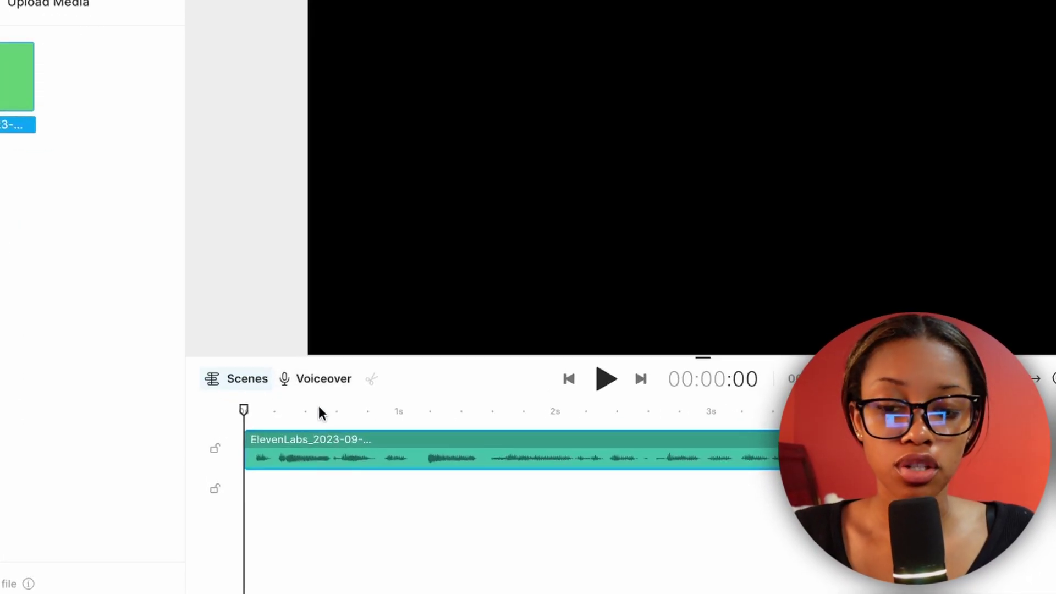
key(Delete)
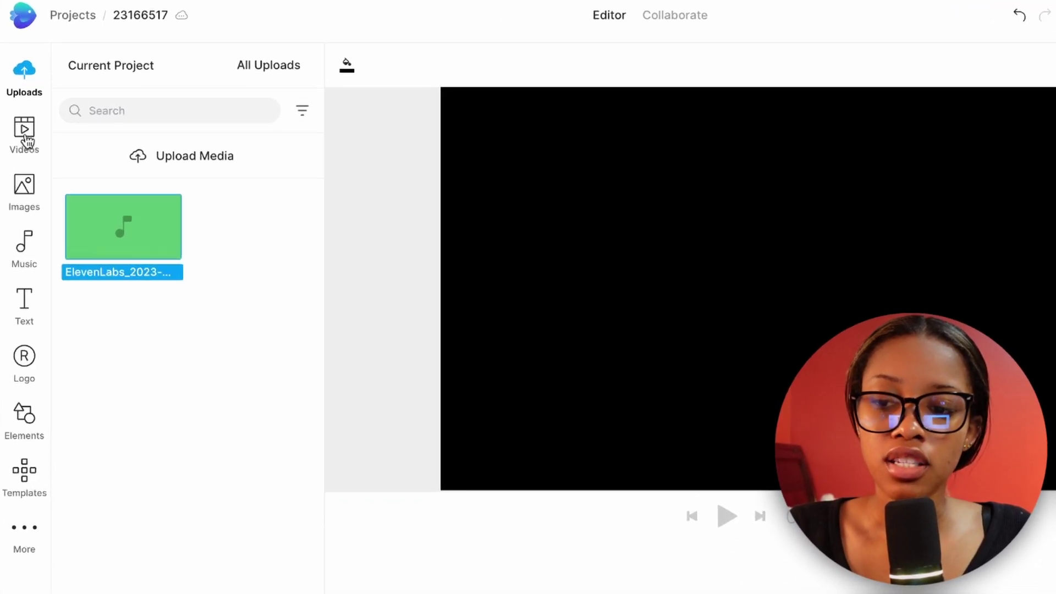
- Drop the first 13-second stock clip onto the canvas and open Automated text to speech
click(25, 135)
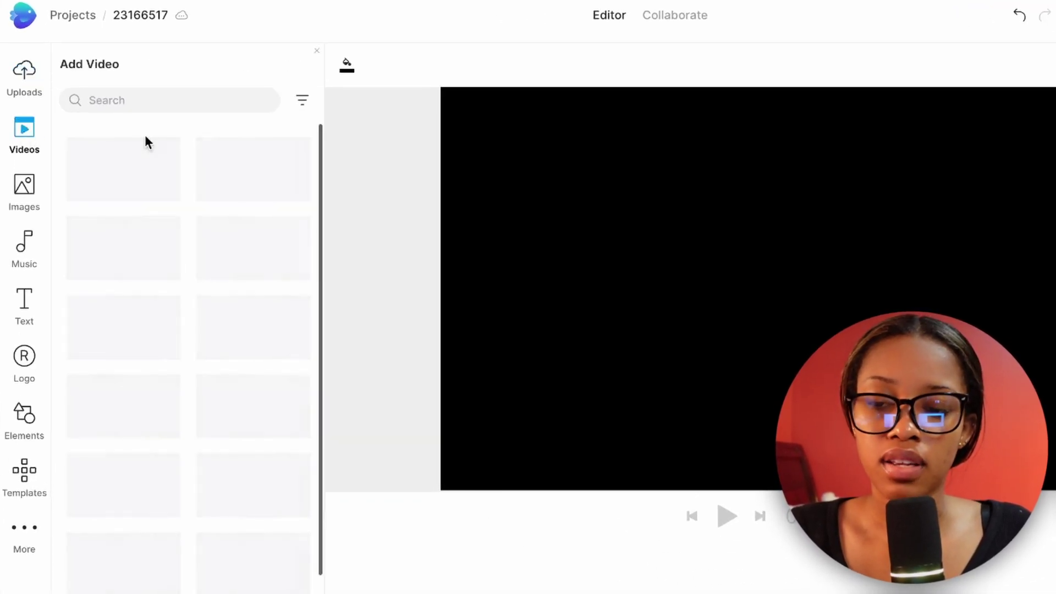
drag(130, 163, 484, 578)
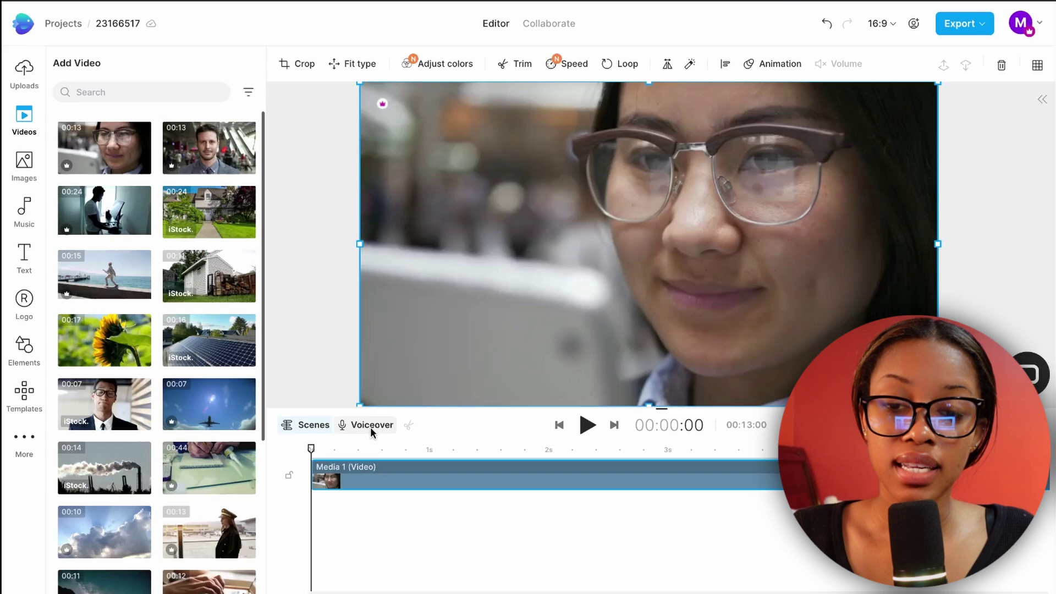
click(372, 428)
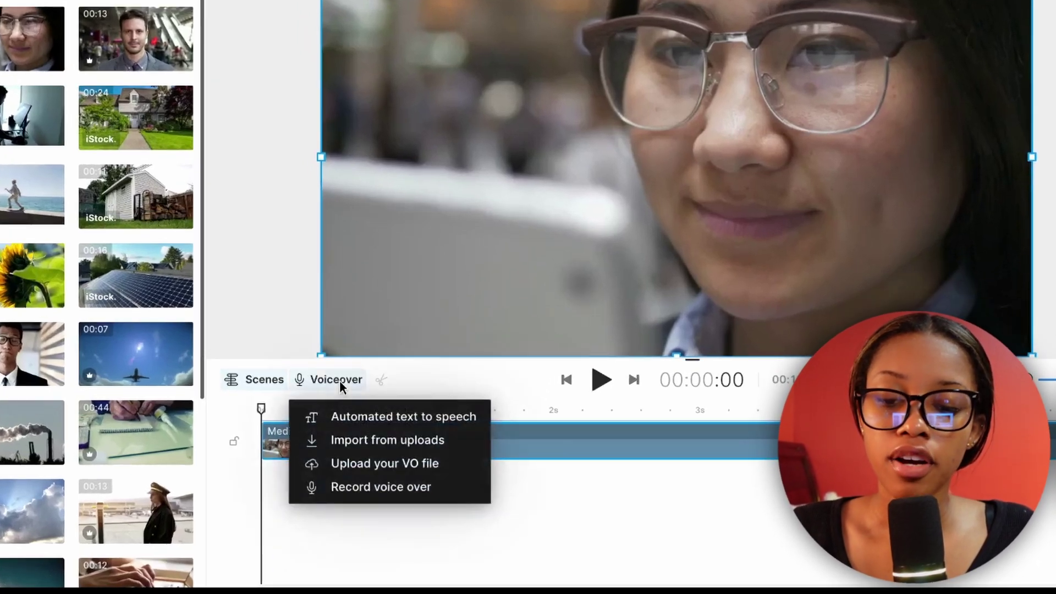
click(385, 423)
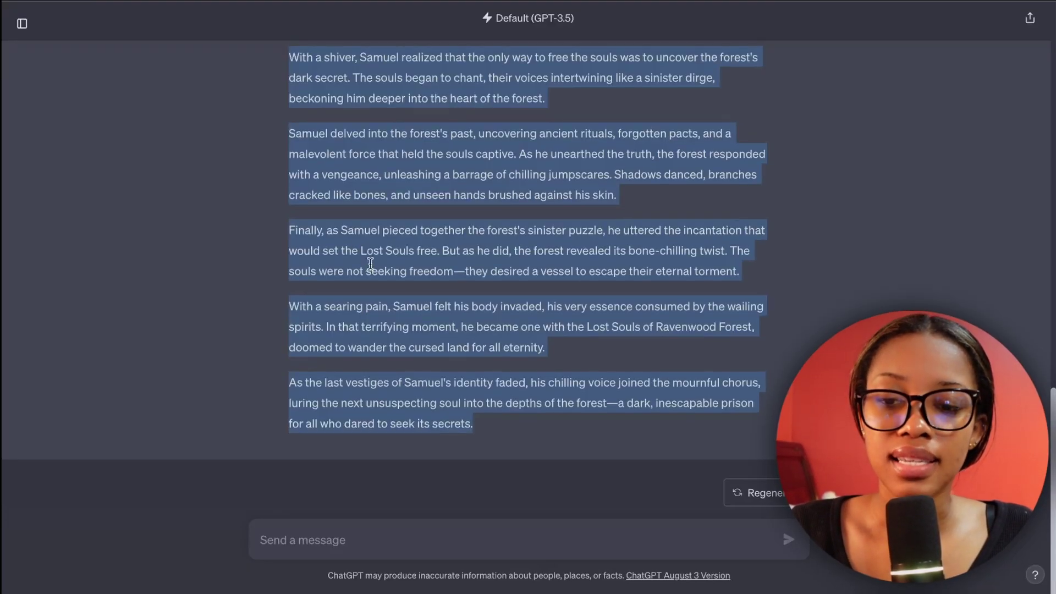
- Paste the ChatGPT Ravenwood story into the voiceover text and remove the blank line before 'Finally'
scroll(370, 266, up, 5)
right_click(376, 249)
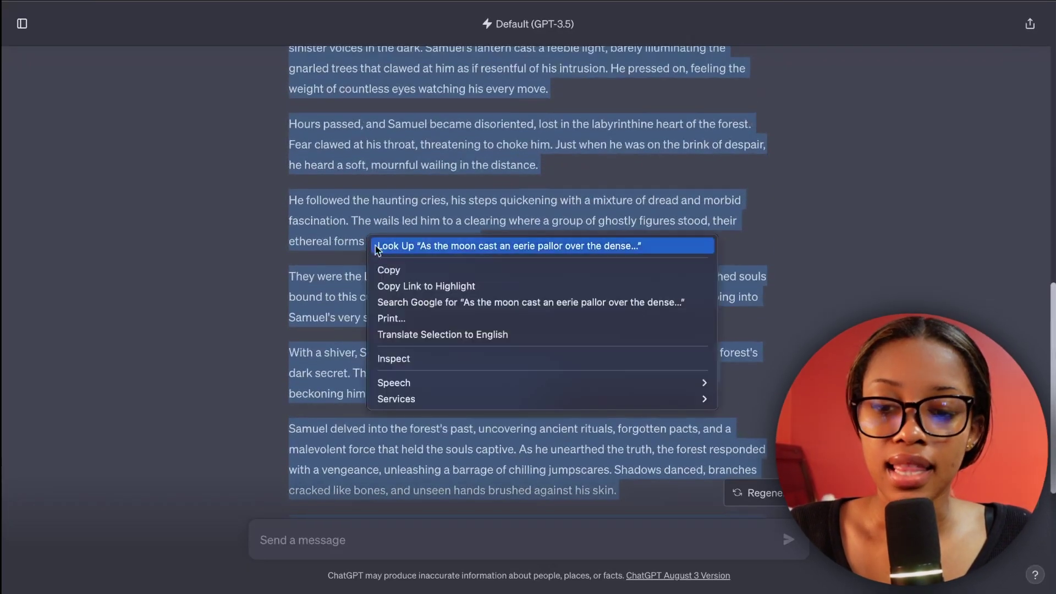
click(388, 270)
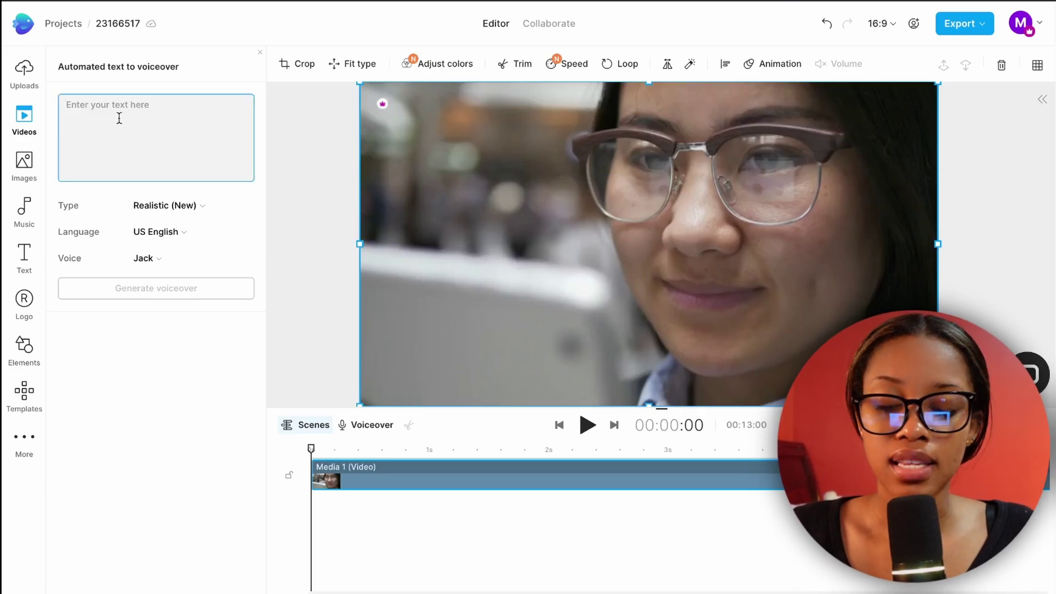
key(ctrl+v)
scroll(124, 152, up, 5)
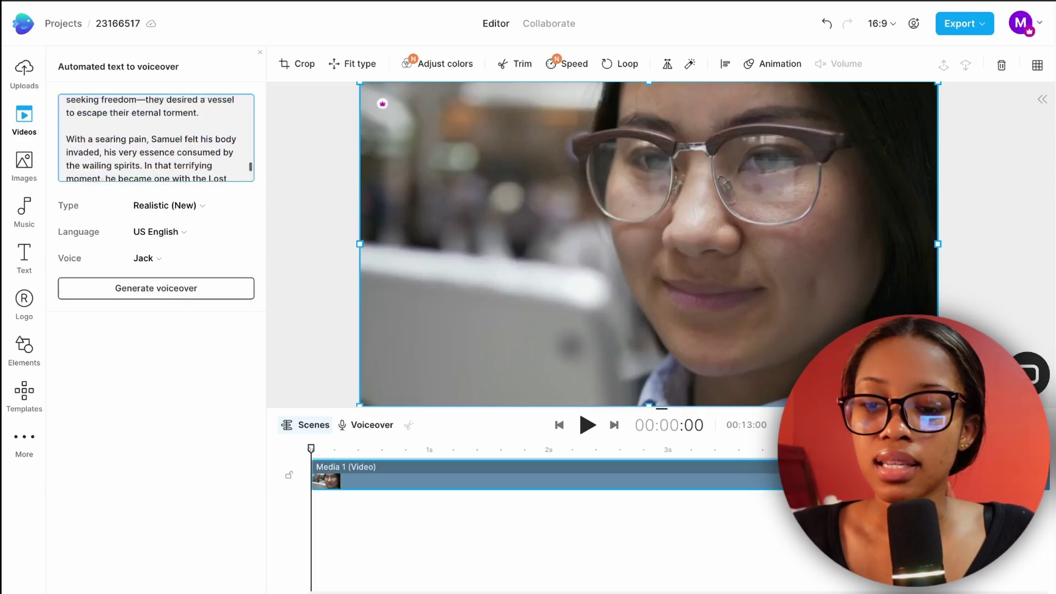
scroll(88, 129, up, 5)
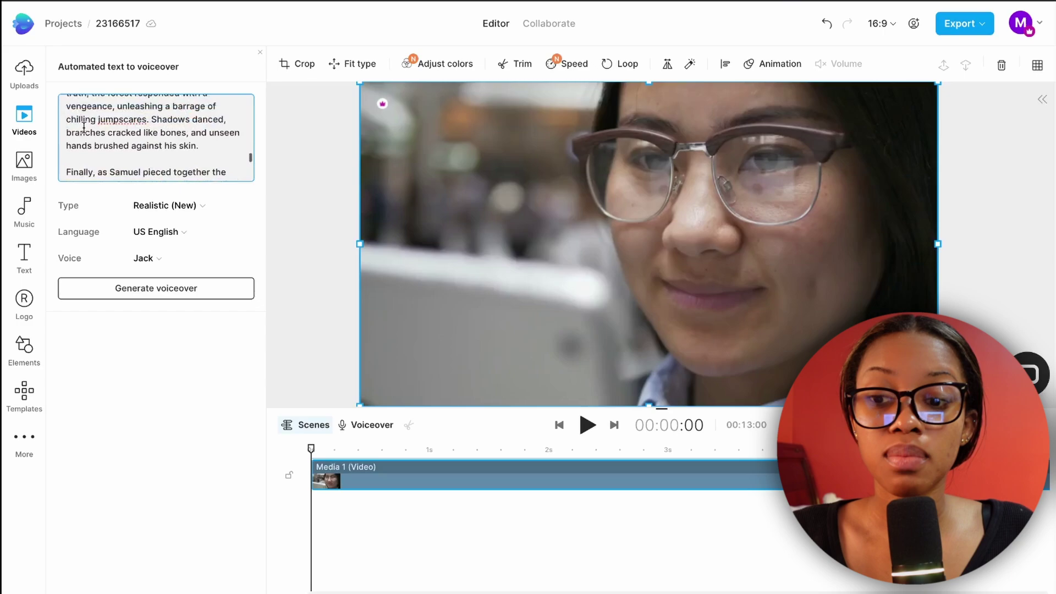
key(BackSpace)
scroll(89, 135, up, 5)
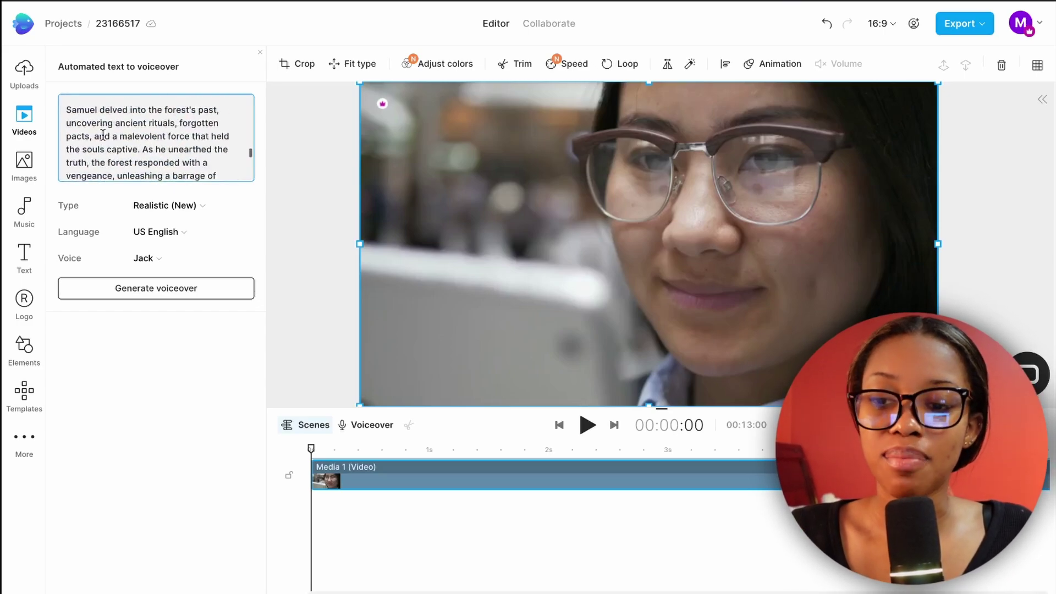
scroll(187, 145, down, 3)
scroll(205, 144, down, 2)
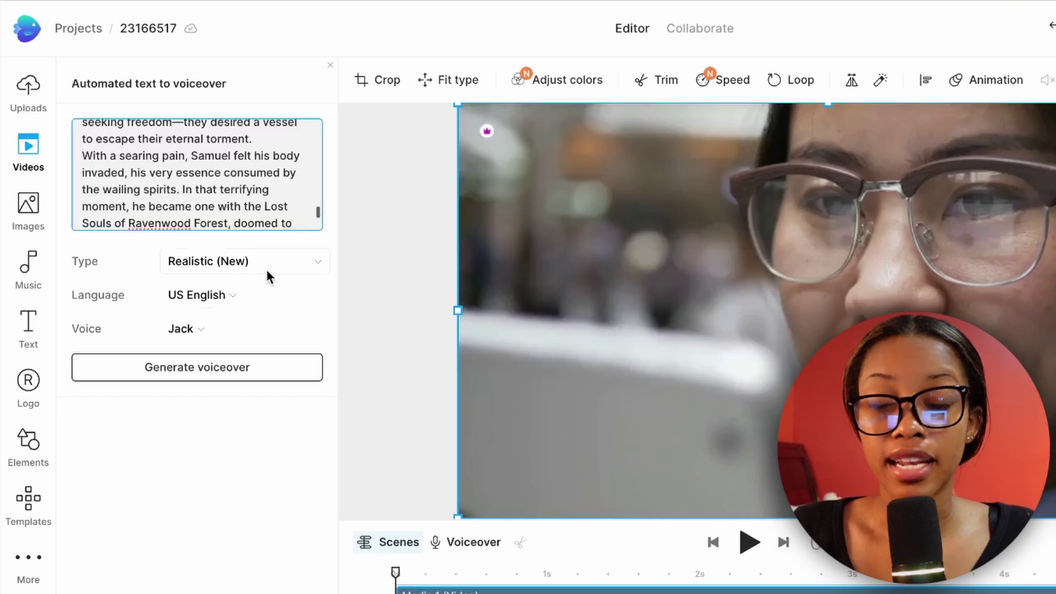
click(259, 297)
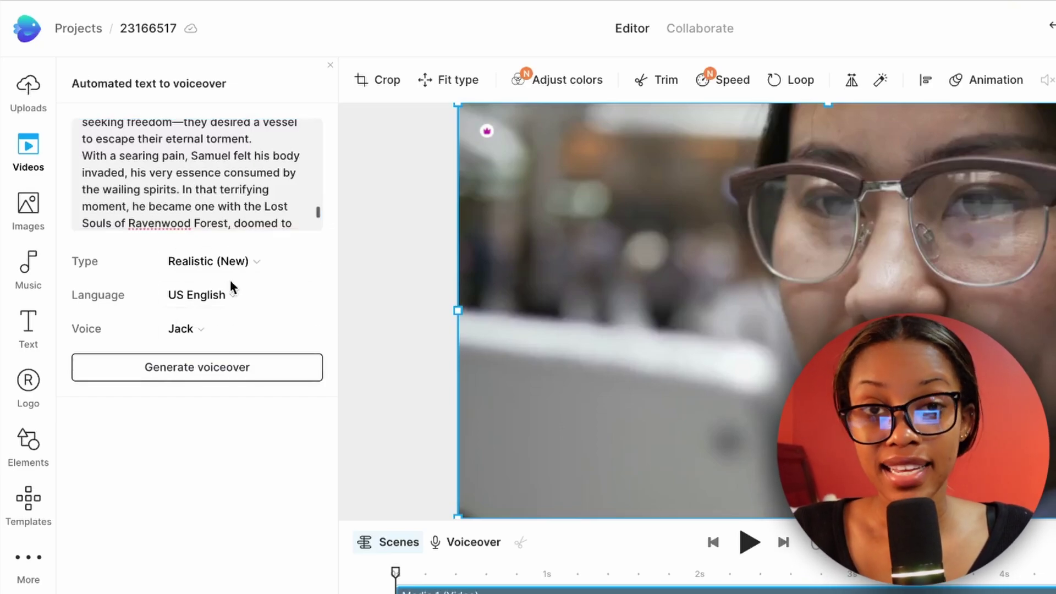
- Generate the 3:00 Jack US English voiceover and briefly preview it
click(183, 378)
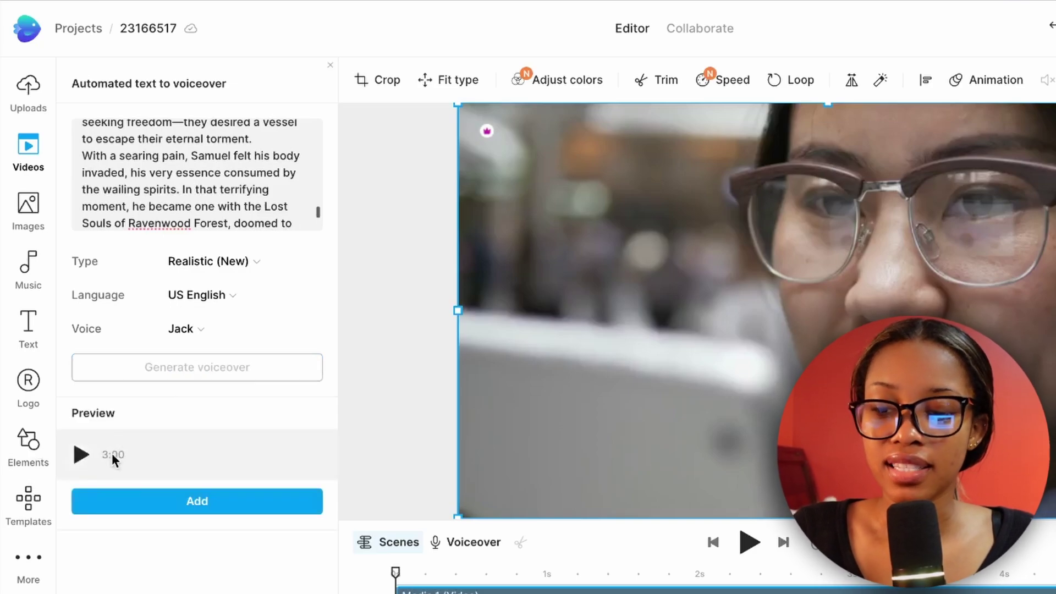
click(80, 453)
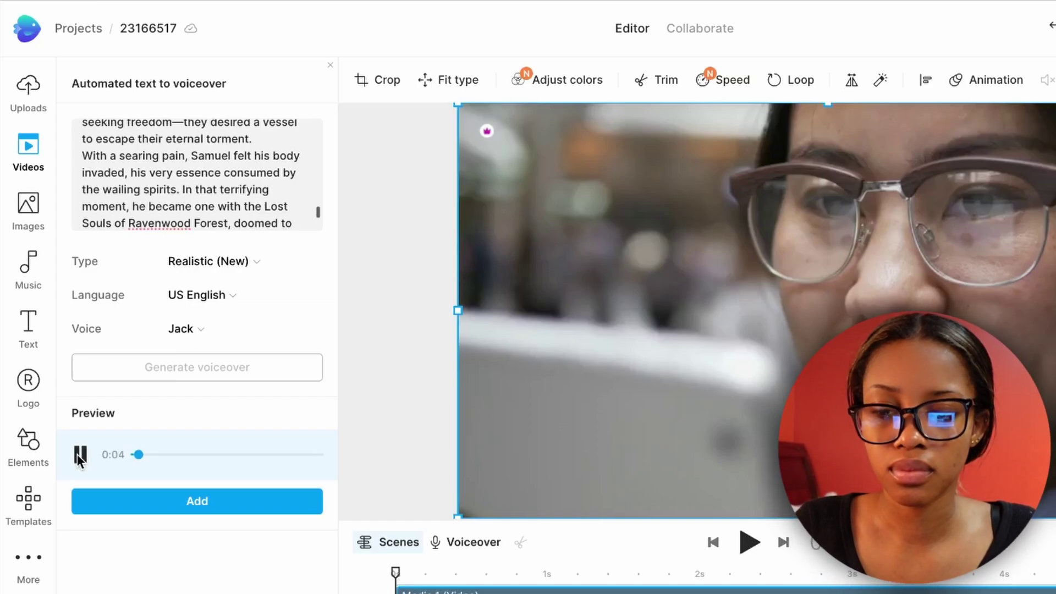
click(77, 454)
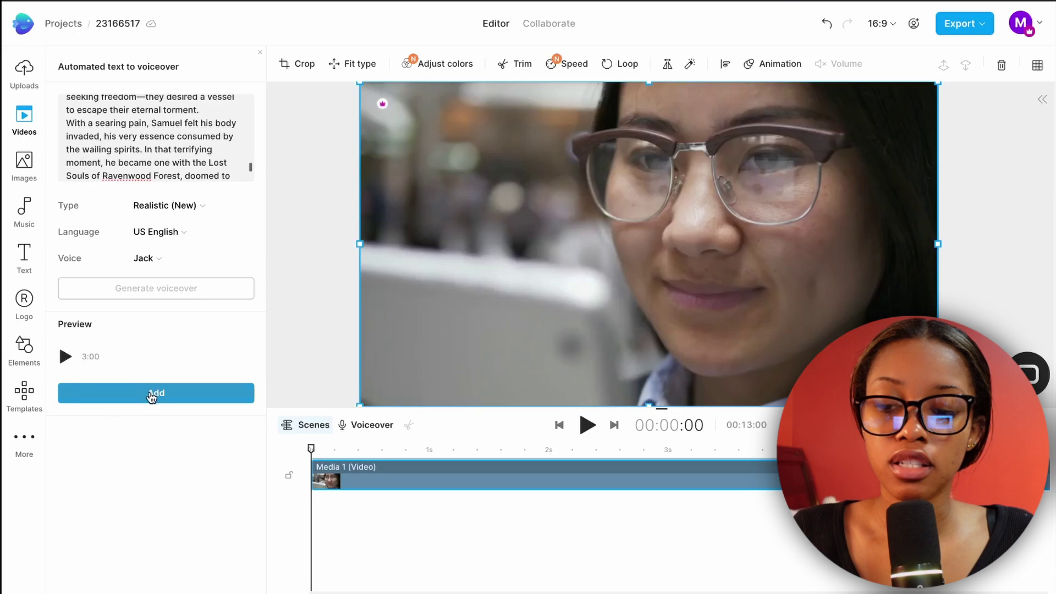
- Add the generated Jack voiceover to the timeline and delete the stock video clip
click(152, 393)
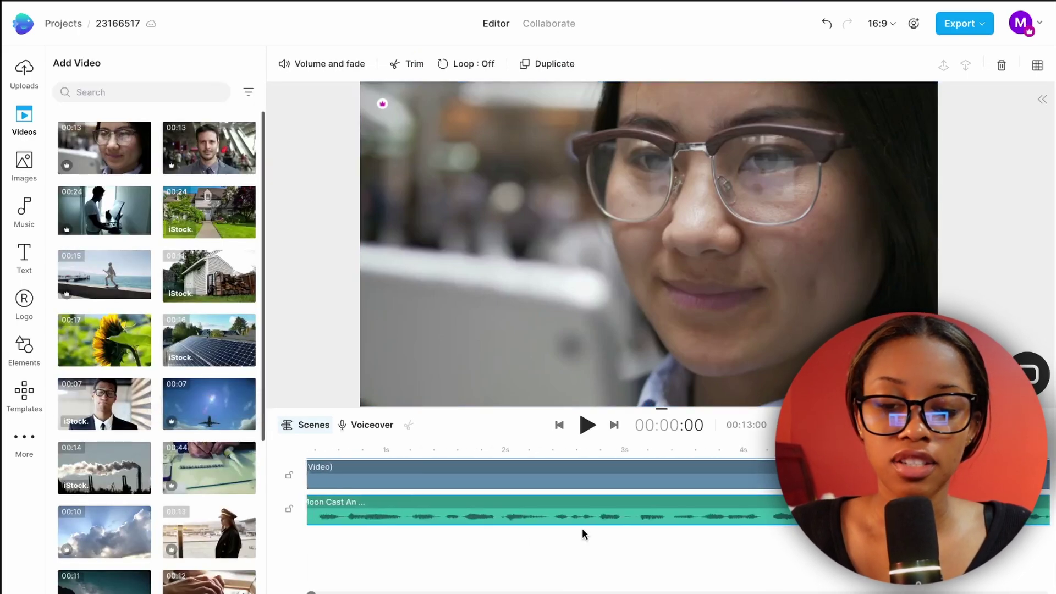
click(502, 474)
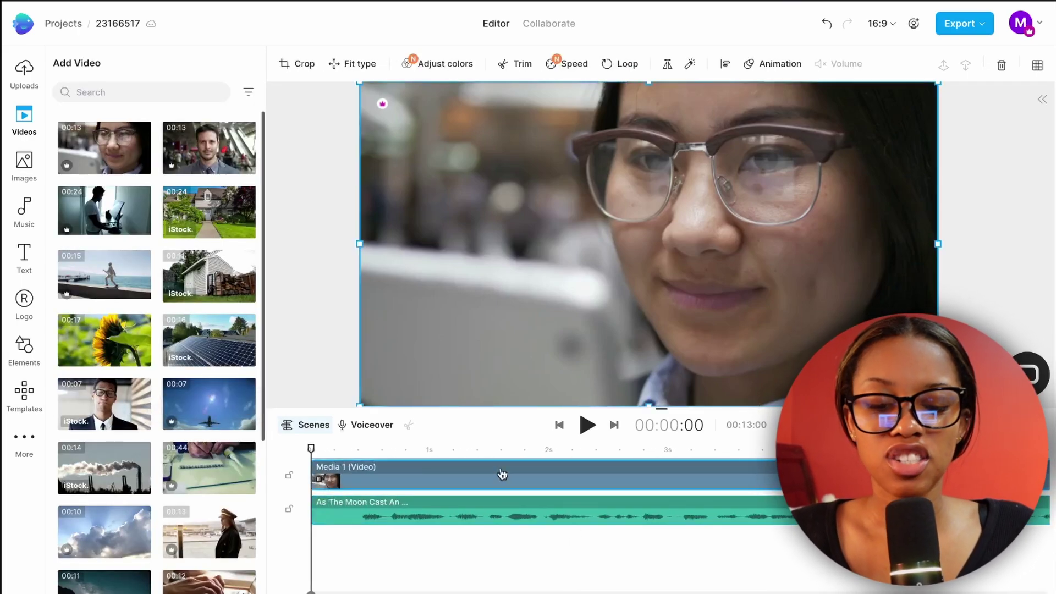
key(Delete)
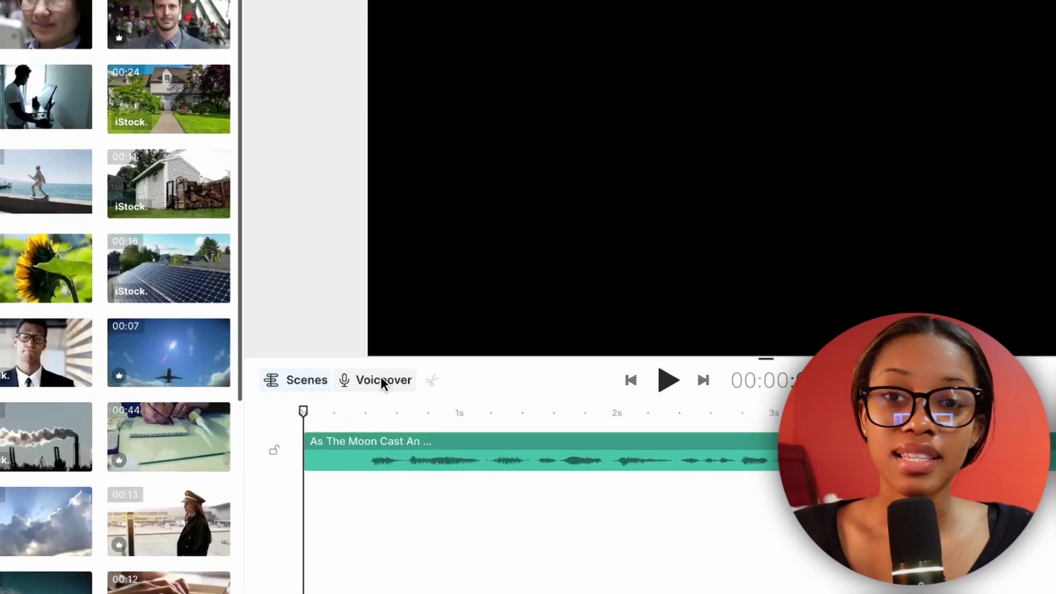
- Record a voiceover of the story with the microphone
click(372, 426)
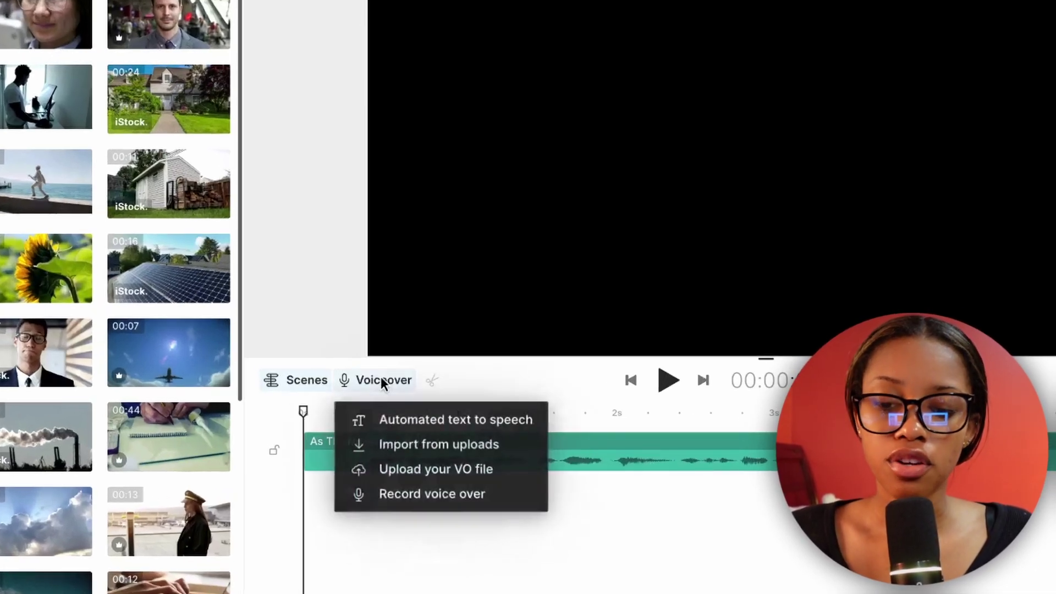
click(411, 495)
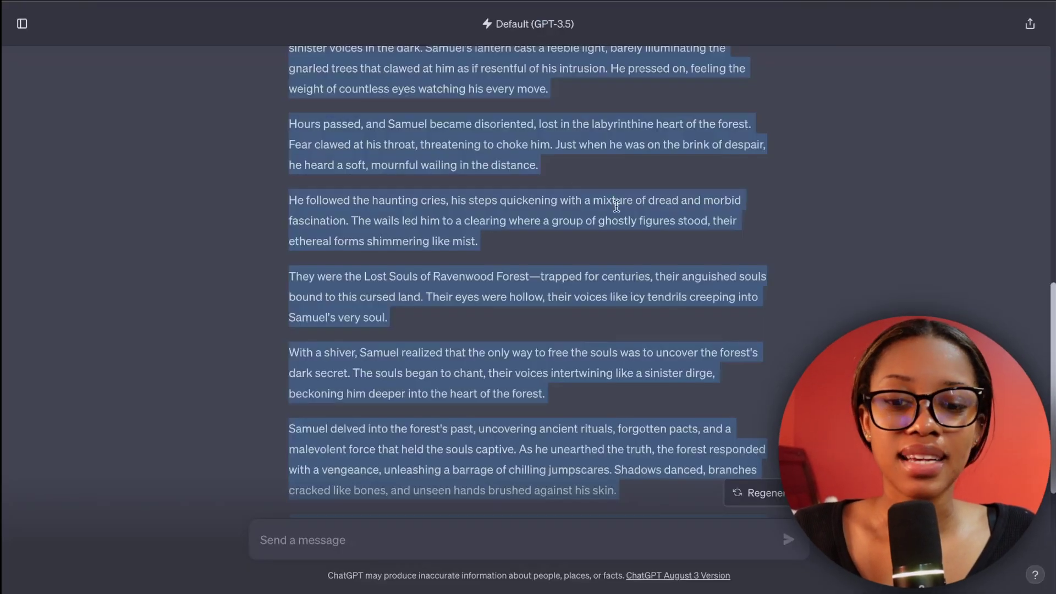
click(751, 212)
scroll(770, 204, up, 5)
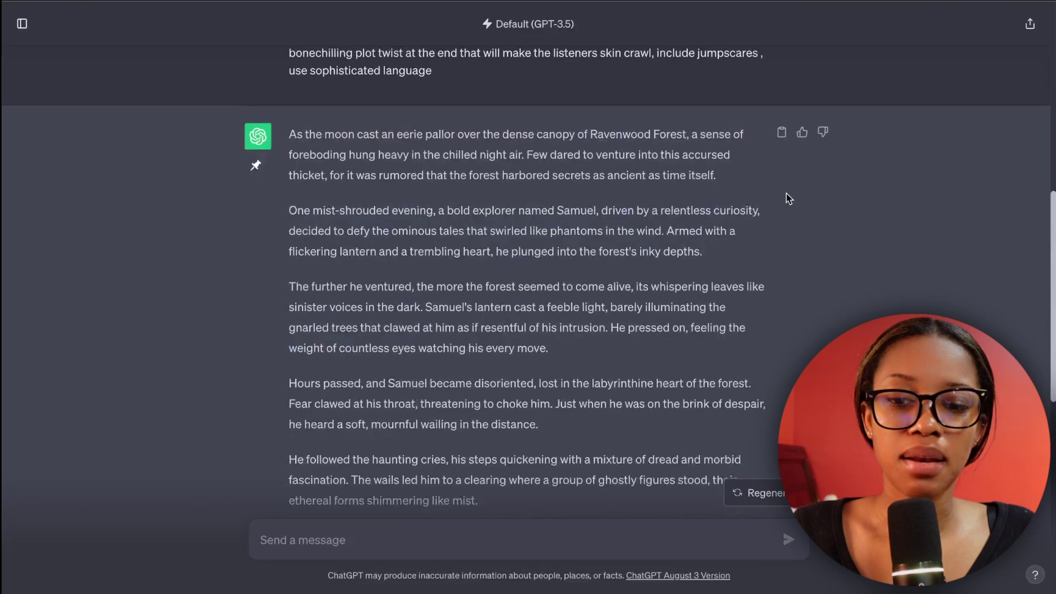
scroll(788, 199, down, 1)
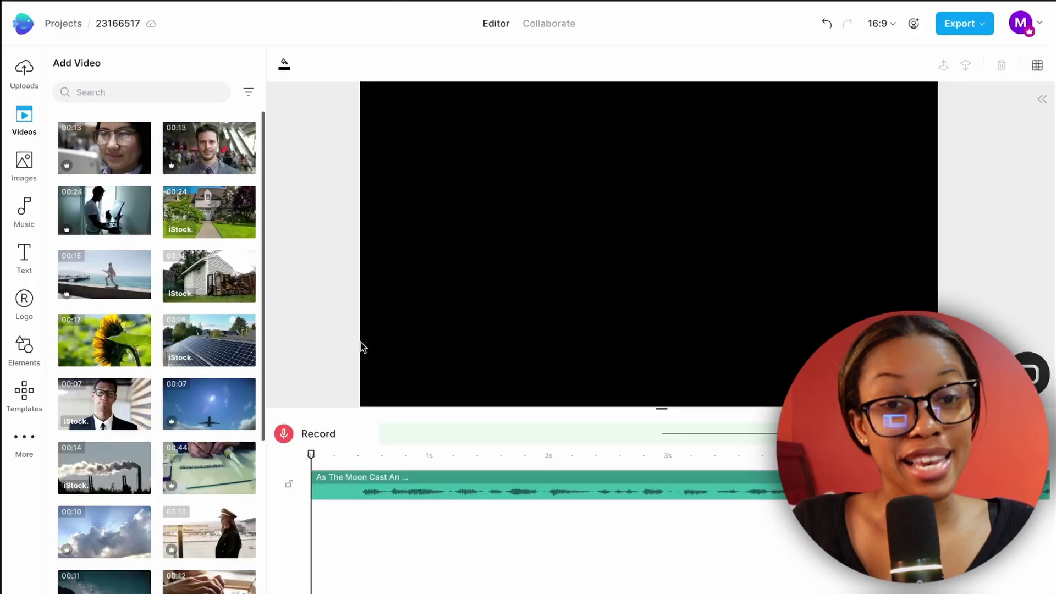
click(284, 435)
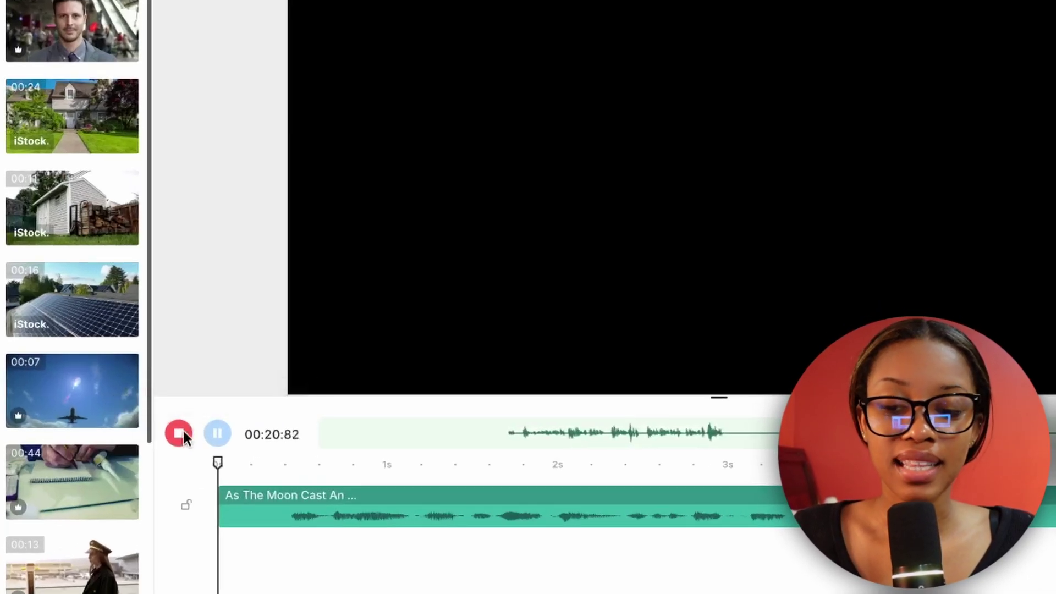
click(183, 432)
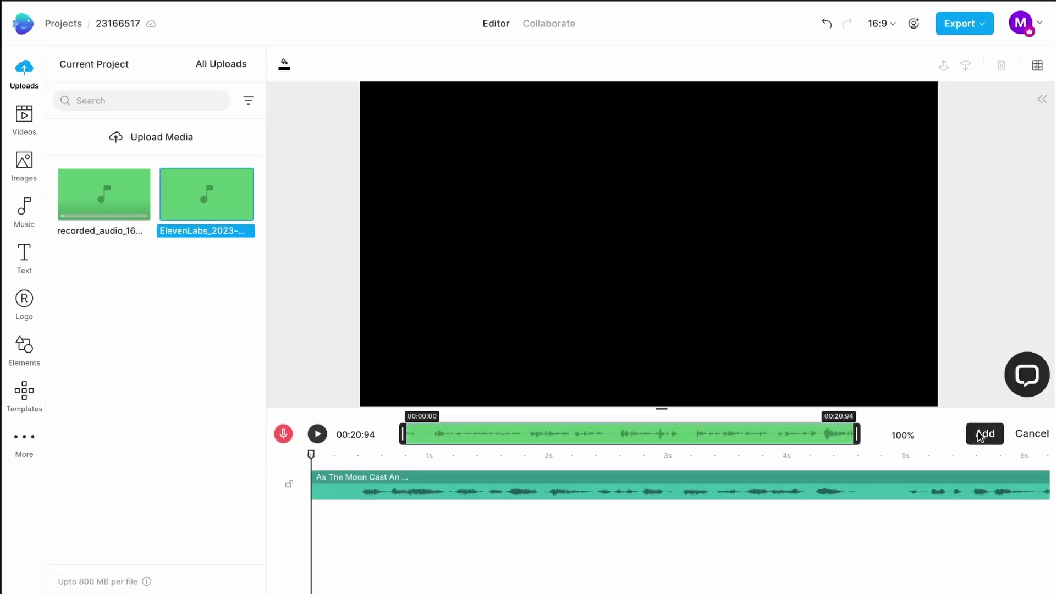
- Add the 20-second recording to the timeline, delete the Jack narration clip, and play it back
click(980, 433)
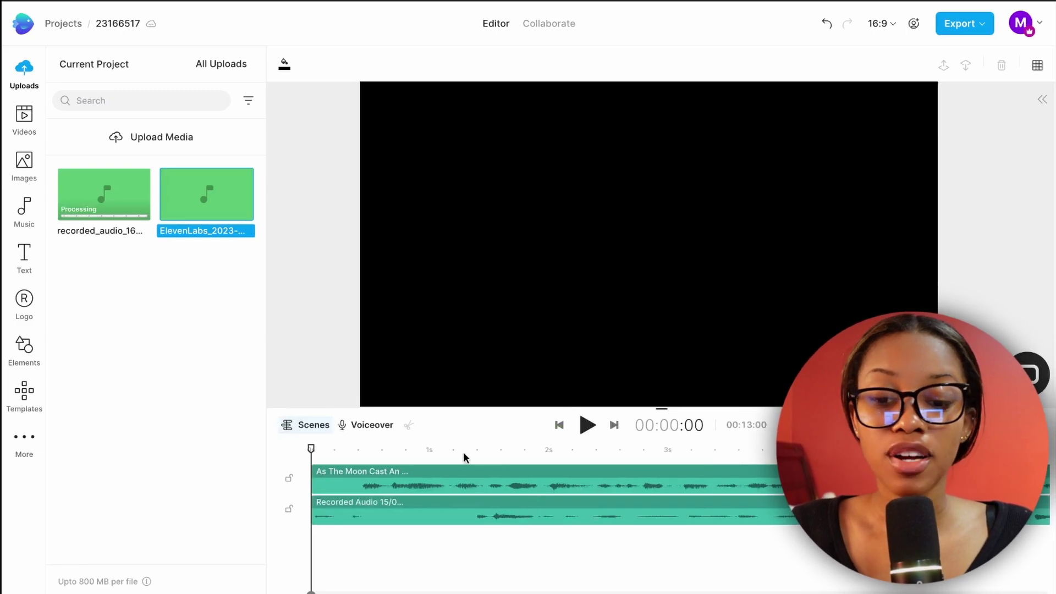
click(468, 453)
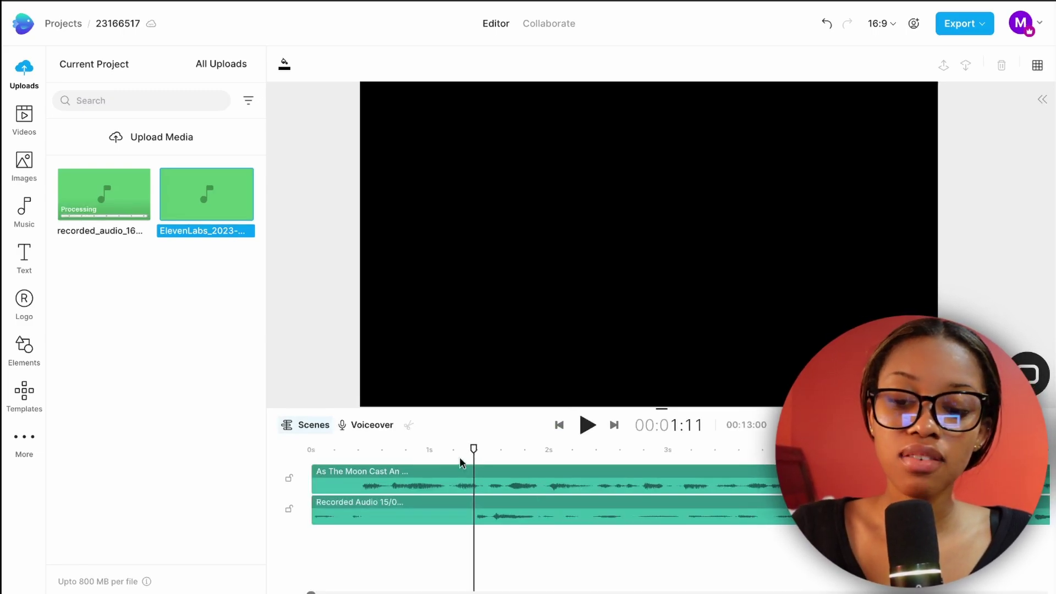
click(424, 478)
key(Delete)
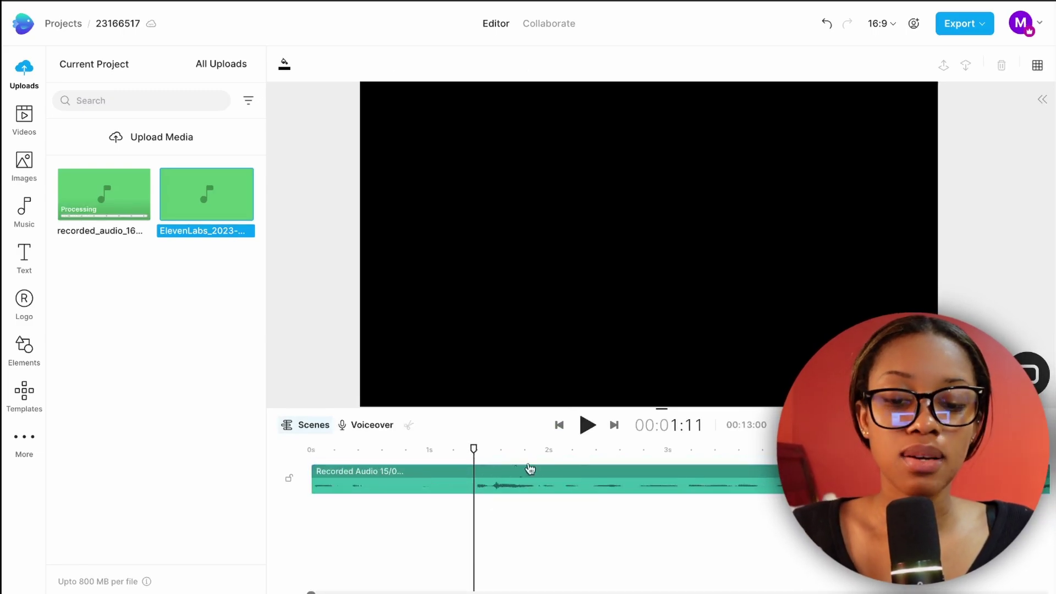
click(587, 425)
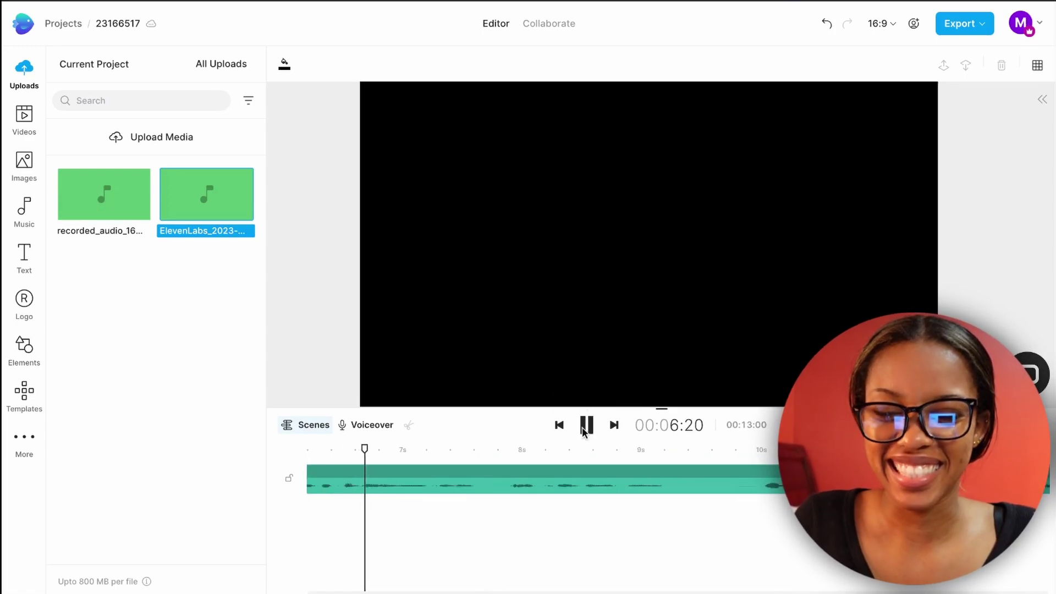
- Replace the recorded voiceover on the timeline with the uploaded ElevenLabs narration clip
click(589, 428)
click(541, 486)
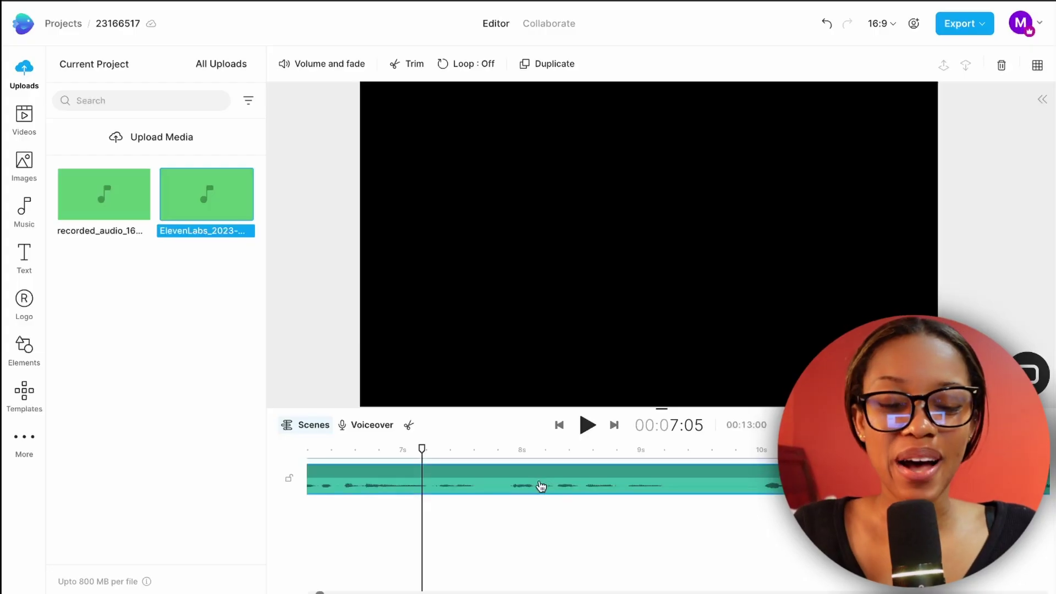
key(Delete)
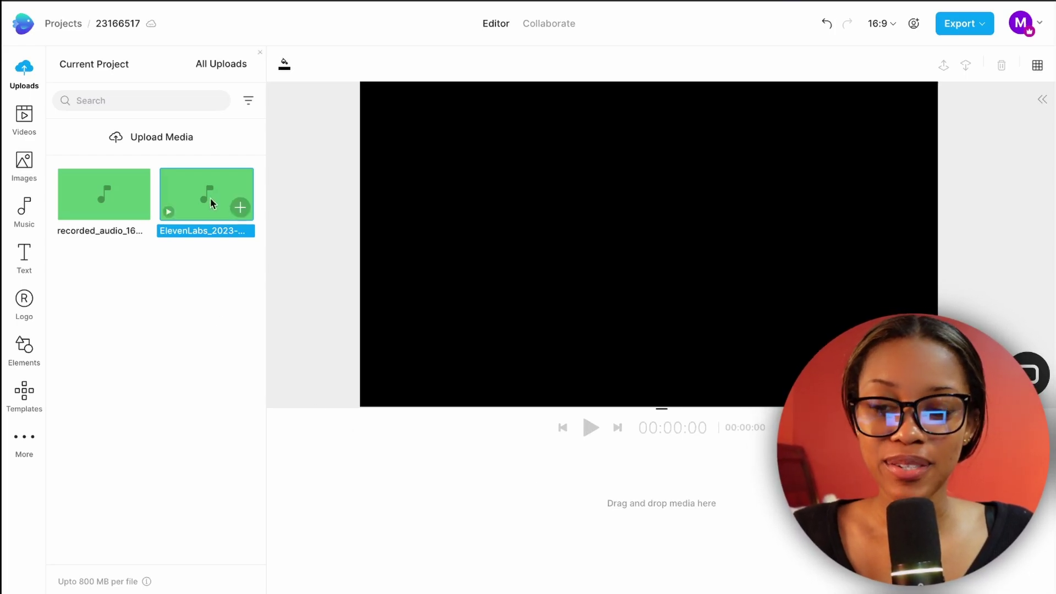
click(240, 207)
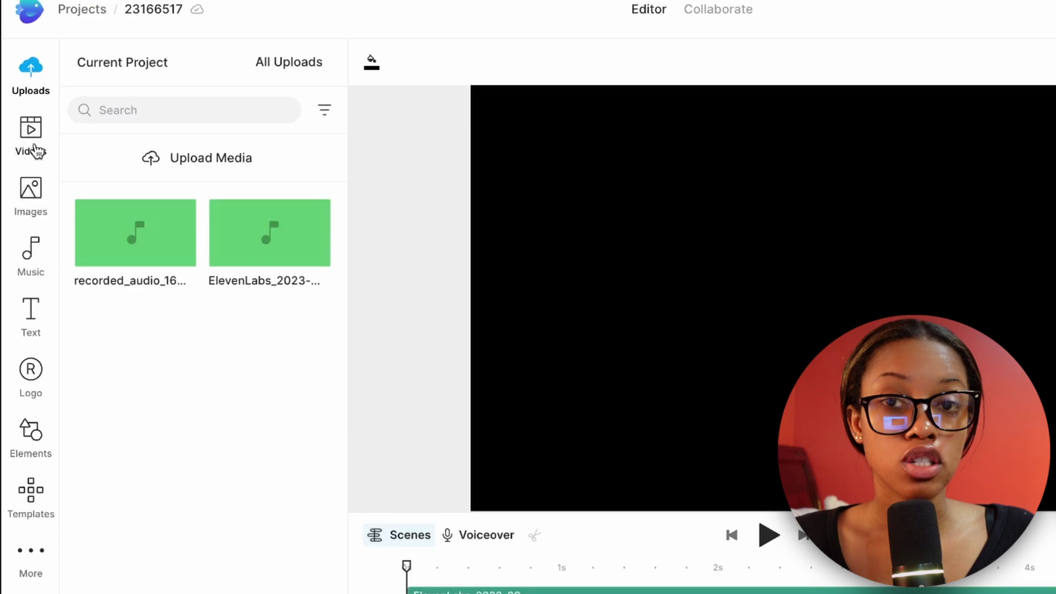
click(27, 127)
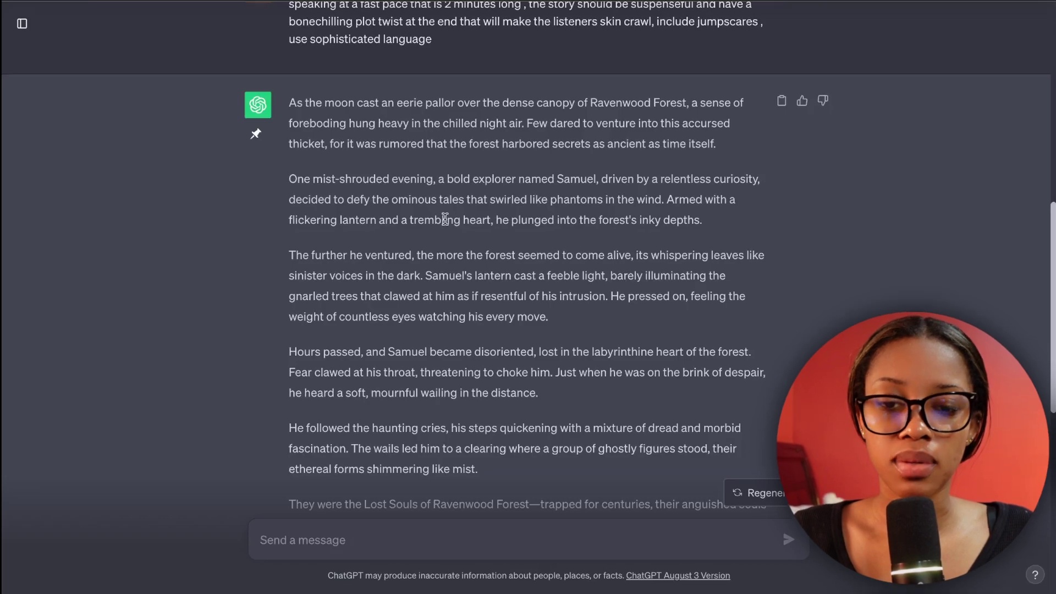
scroll(341, 163, up, 1)
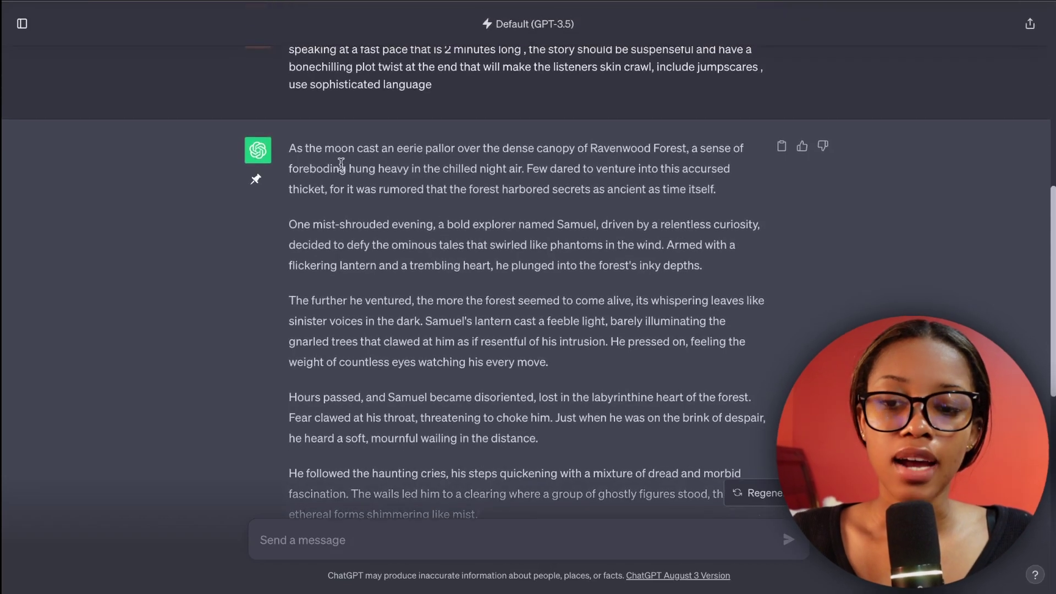
drag(290, 147, 712, 189)
scroll(687, 227, down, 1)
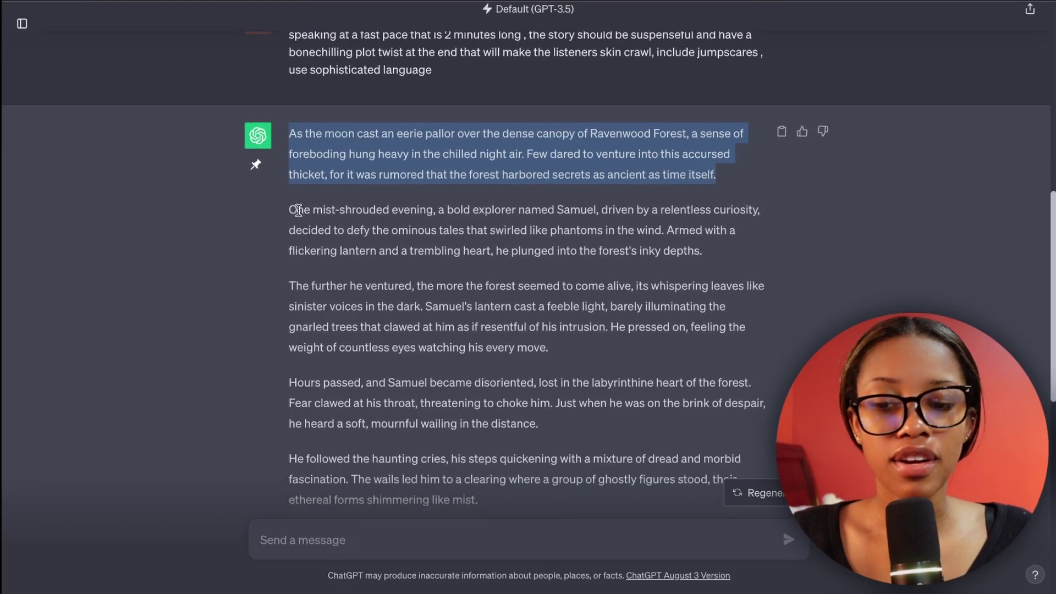
drag(291, 209, 733, 252)
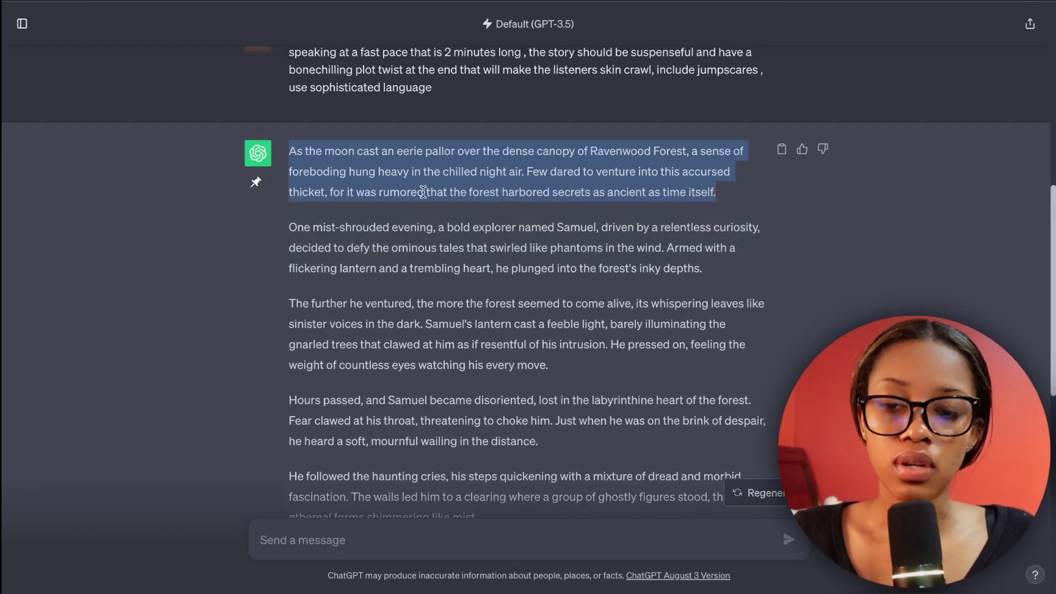
drag(725, 197, 286, 159)
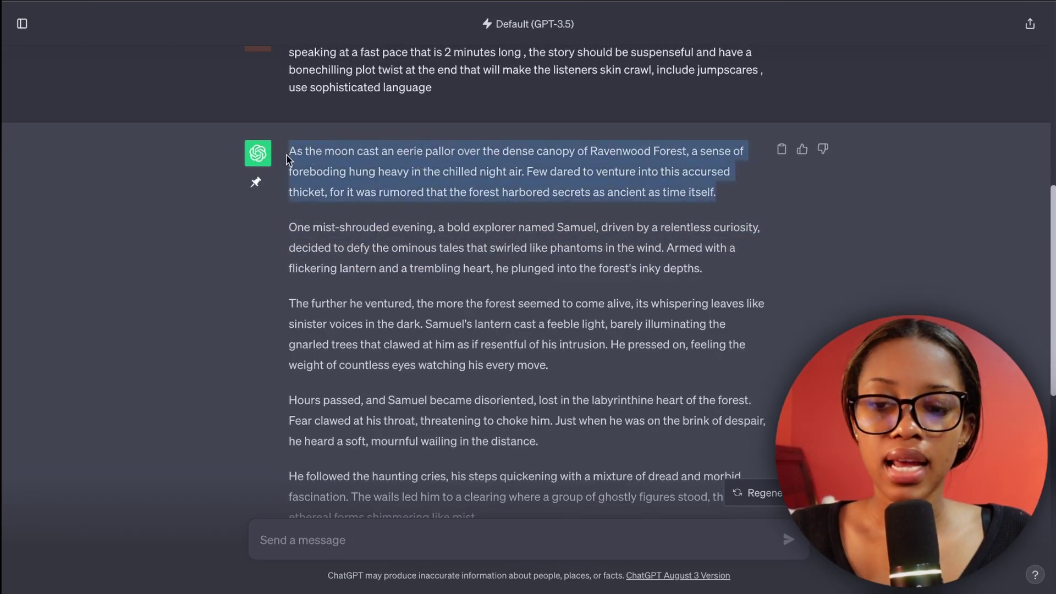
click(519, 156)
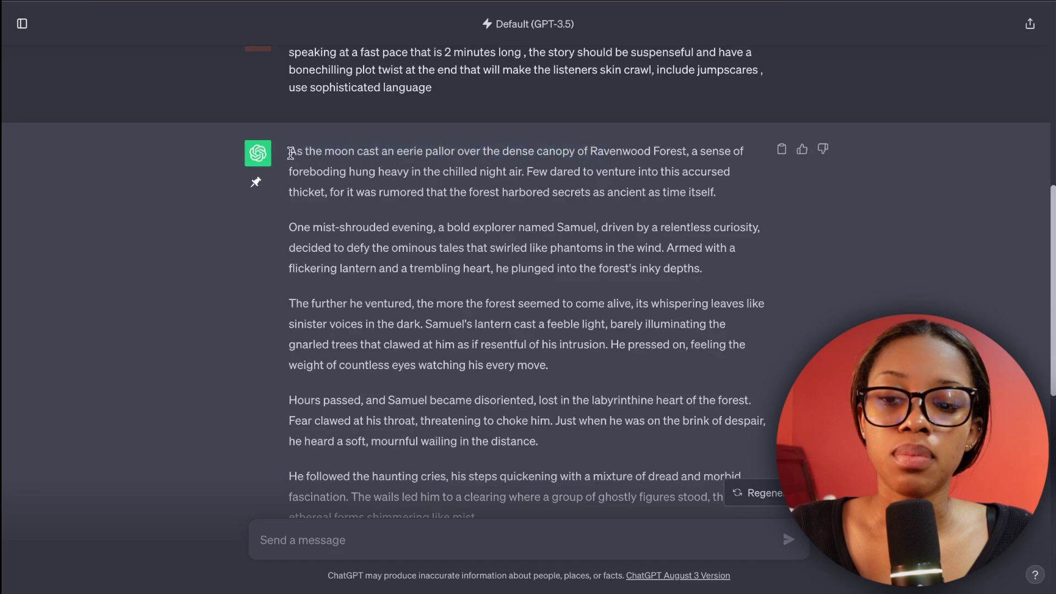
drag(290, 153, 359, 171)
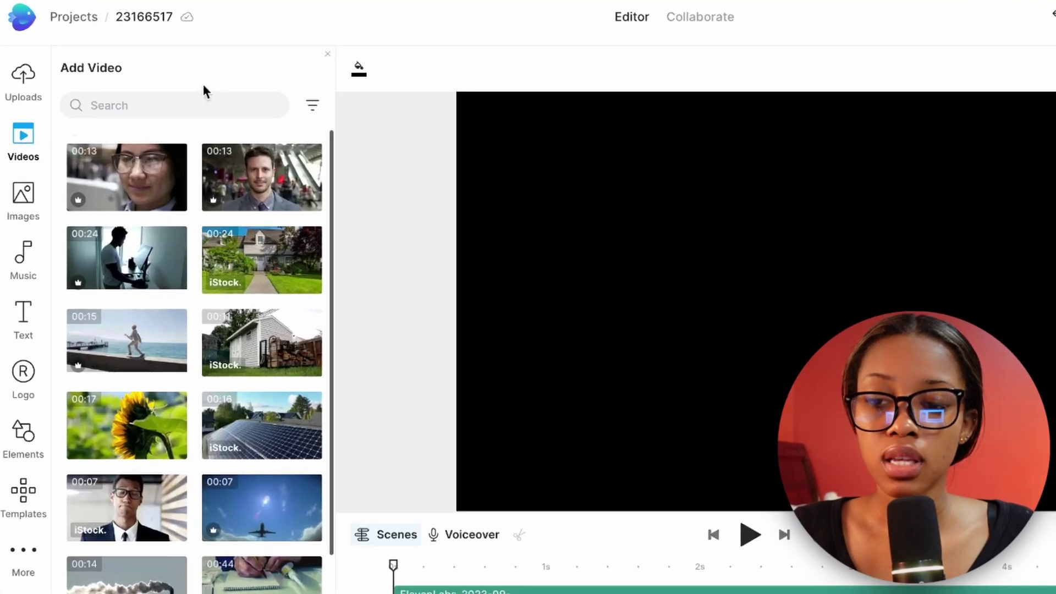
- Search stock videos for 'moon at night' and add the 00:19 moon clip untrimmed
click(163, 105)
text(moon at night)
key(Return)
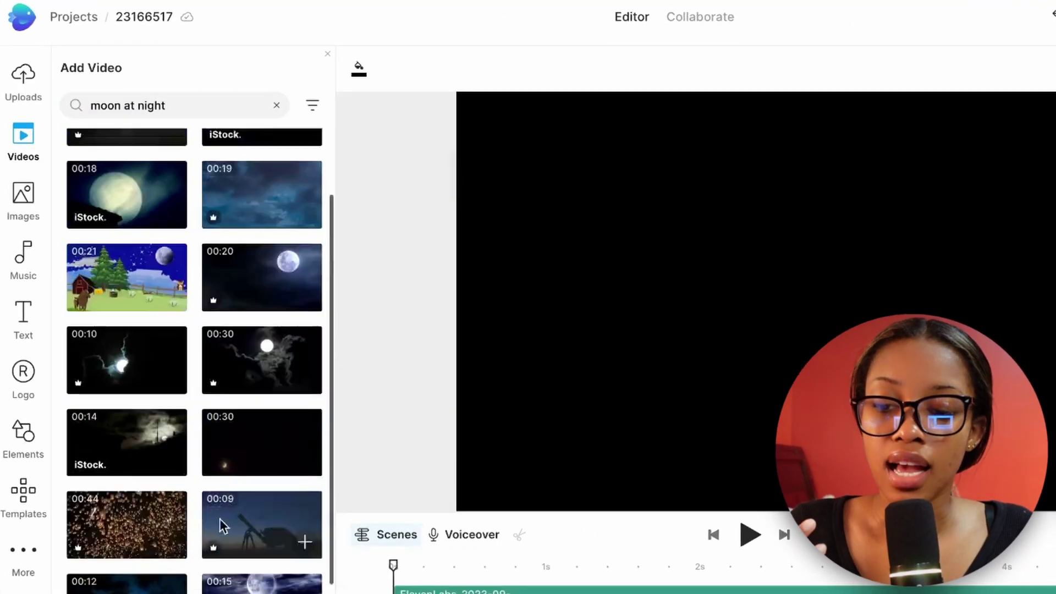
scroll(220, 519, down, 2)
scroll(219, 519, down, 1)
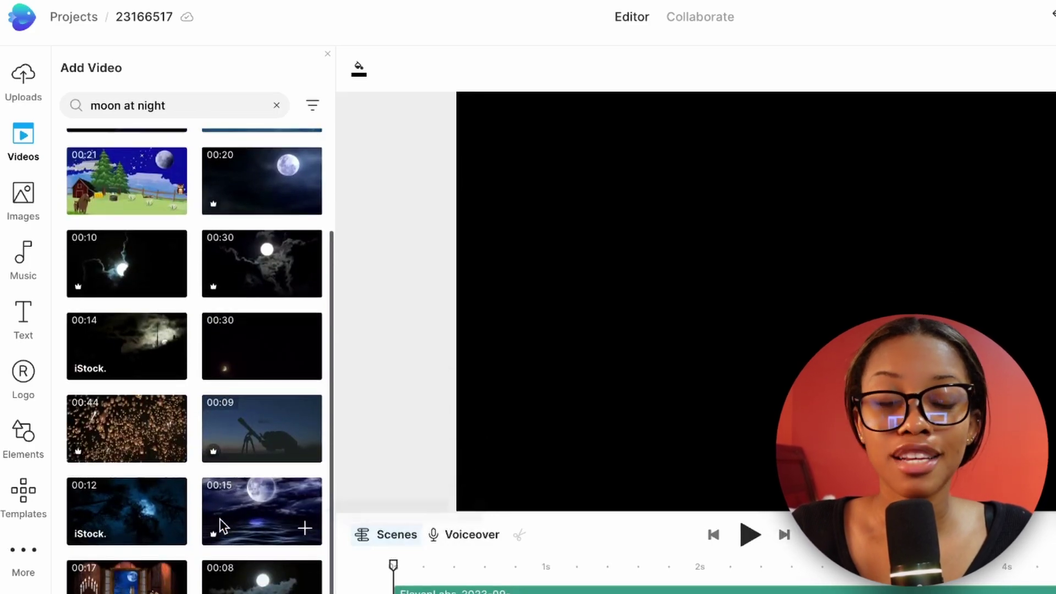
scroll(285, 437, up, 2)
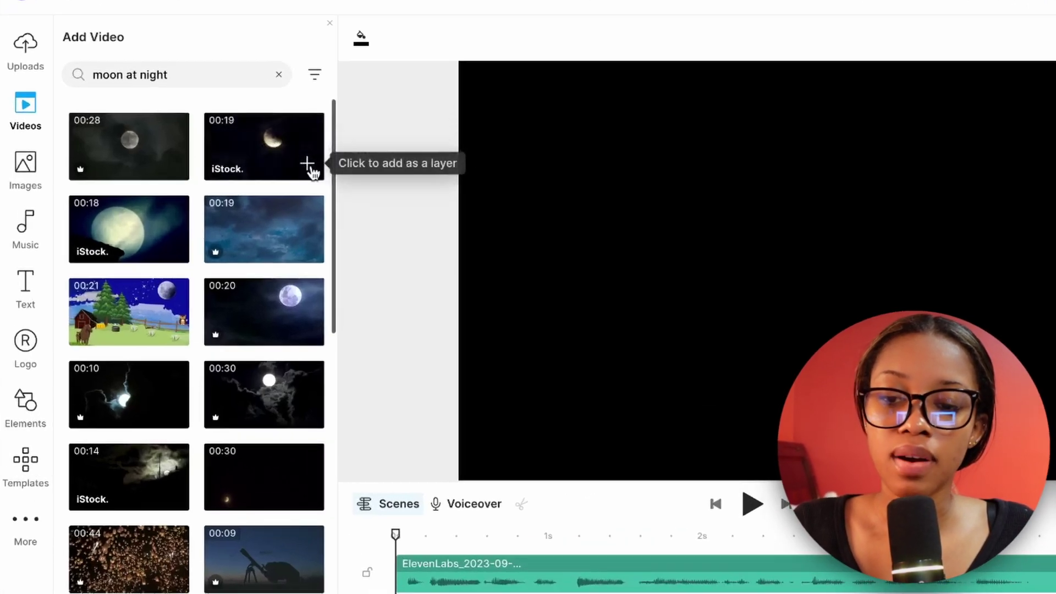
click(242, 160)
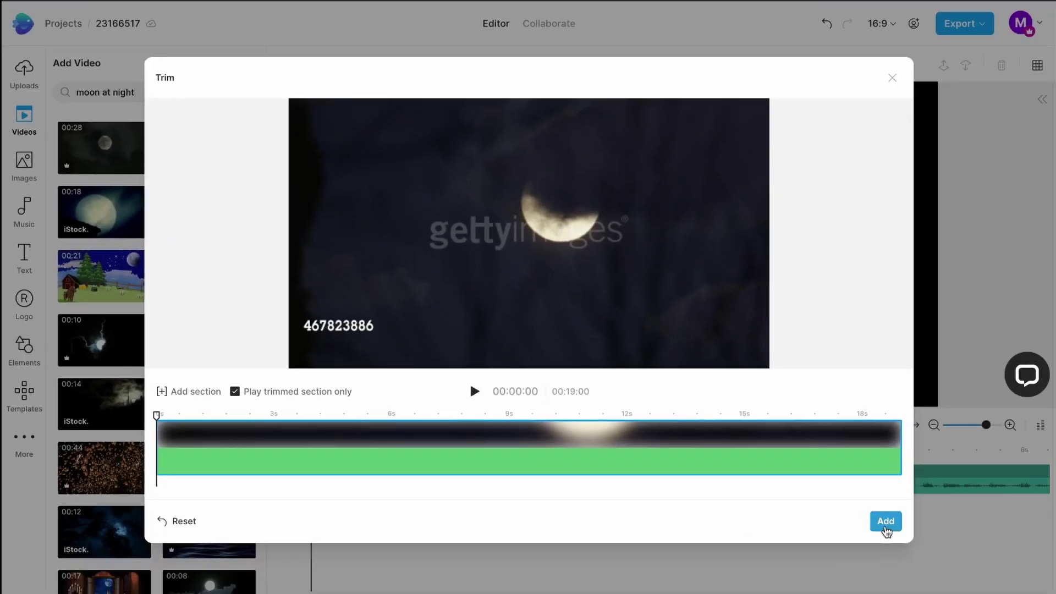
click(885, 520)
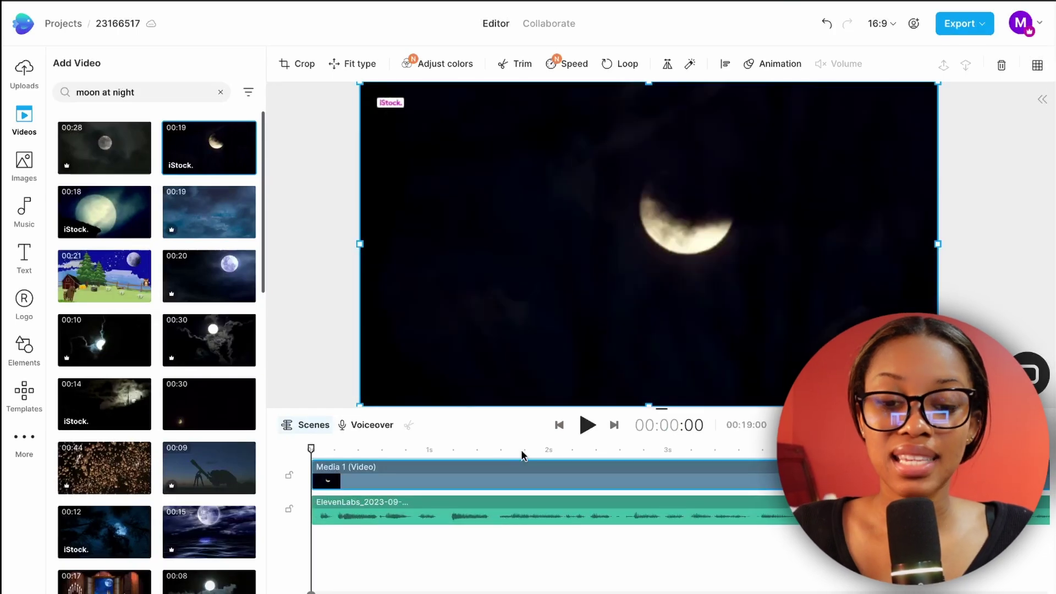
- Trim the moon clip so it ends at about 14 seconds
click(457, 509)
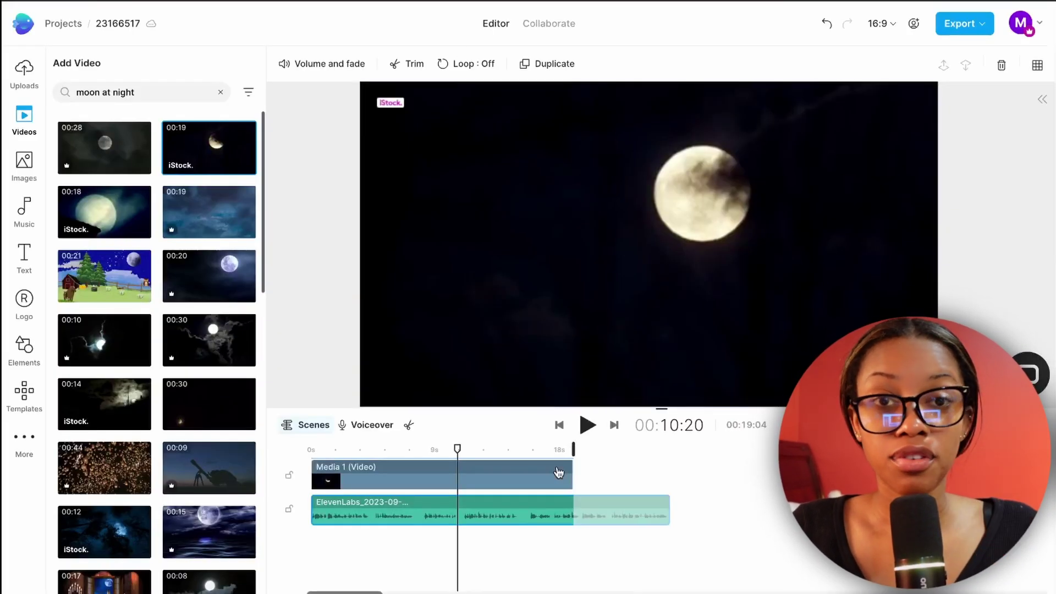
click(487, 450)
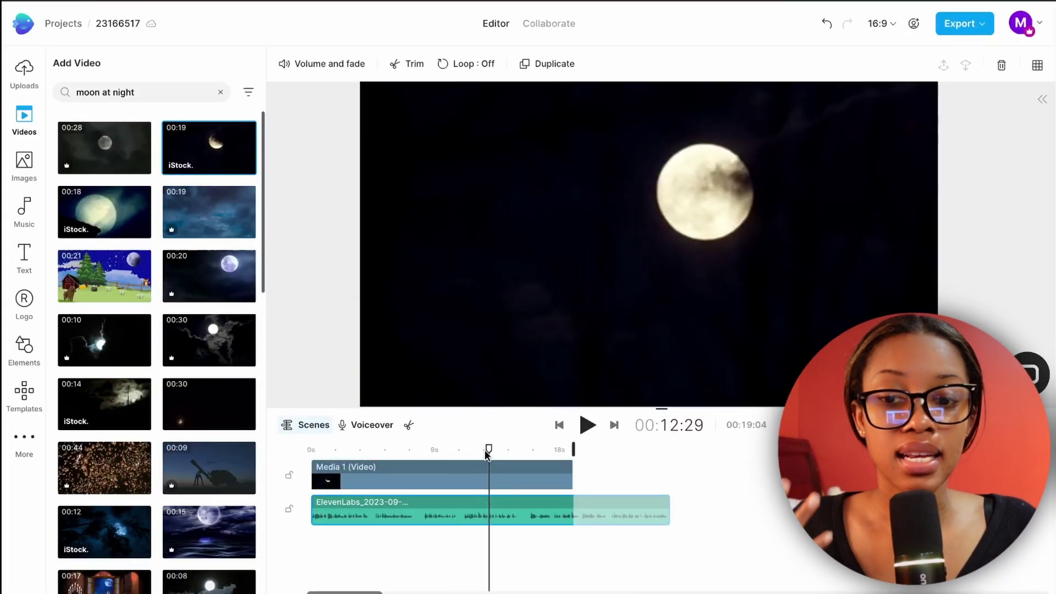
click(516, 450)
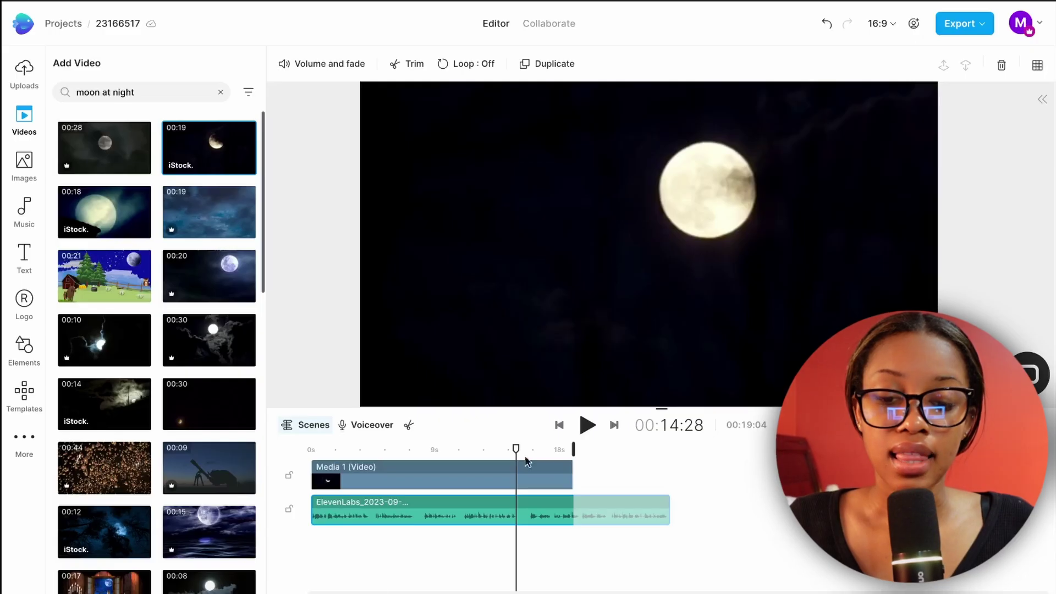
drag(570, 476, 516, 476)
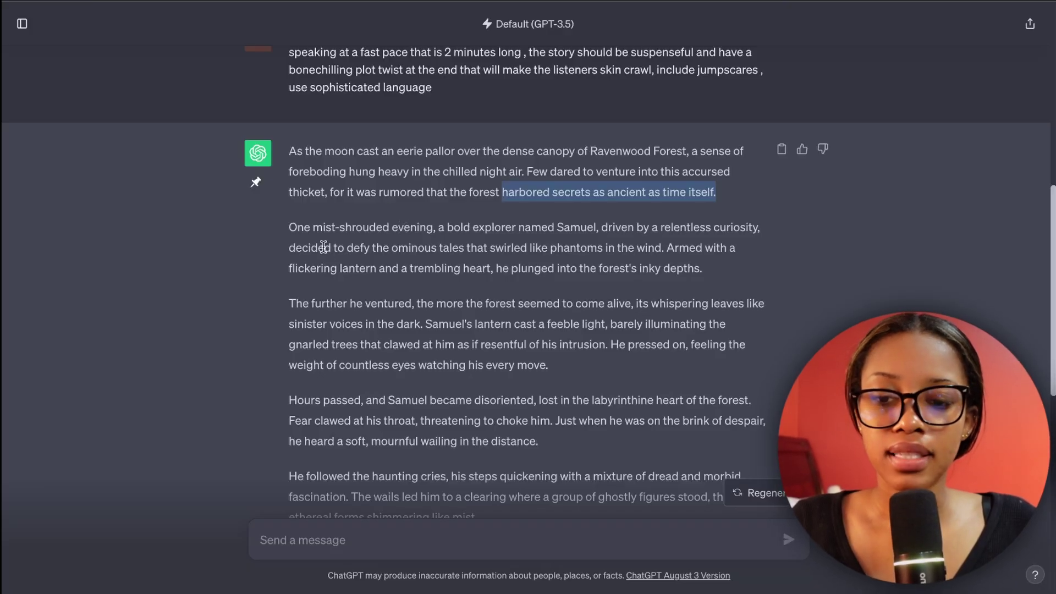
drag(291, 227, 711, 277)
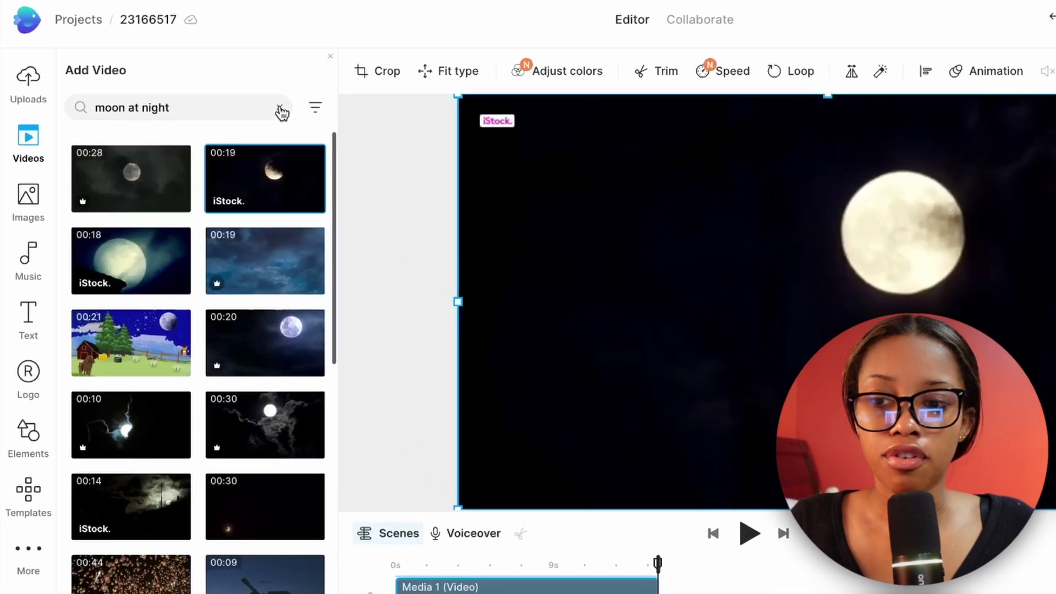
- Search 'flashlight in forest' and place the 00:09 clip right after the moon clip
click(220, 95)
text(flashlight in forest)
key(Return)
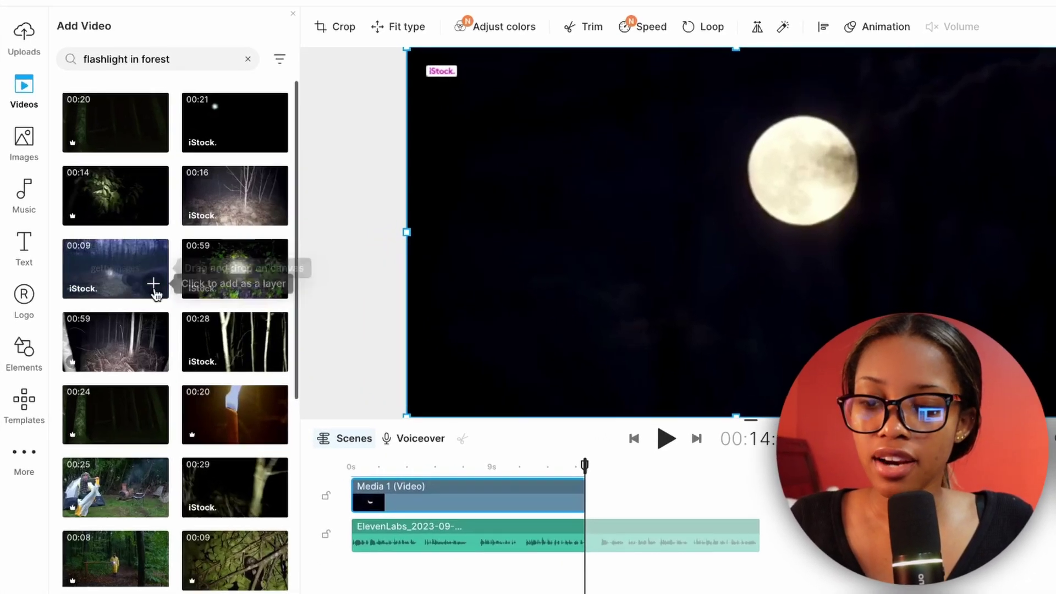
click(154, 288)
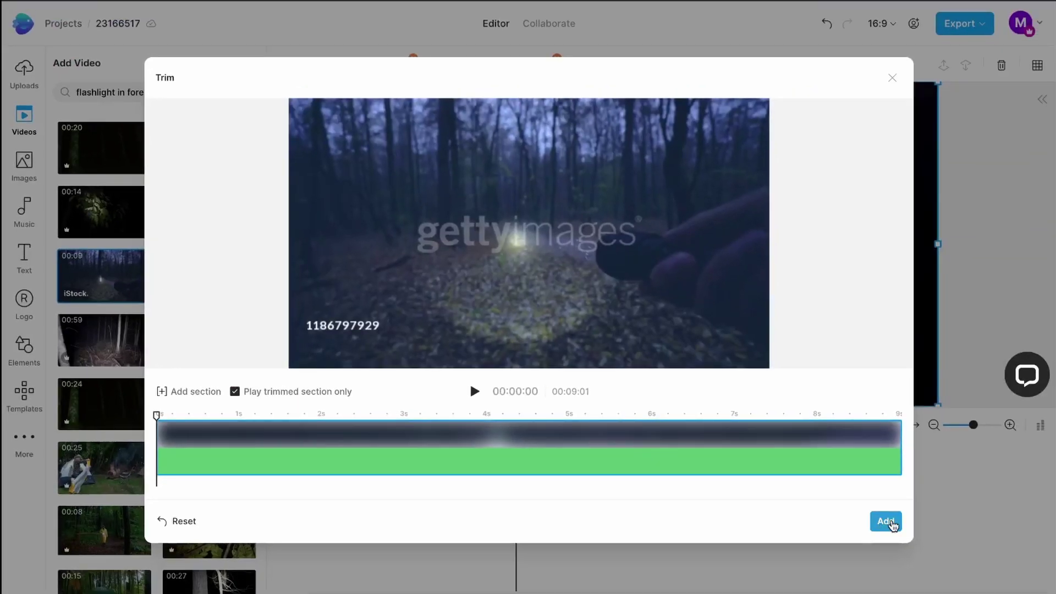
click(885, 522)
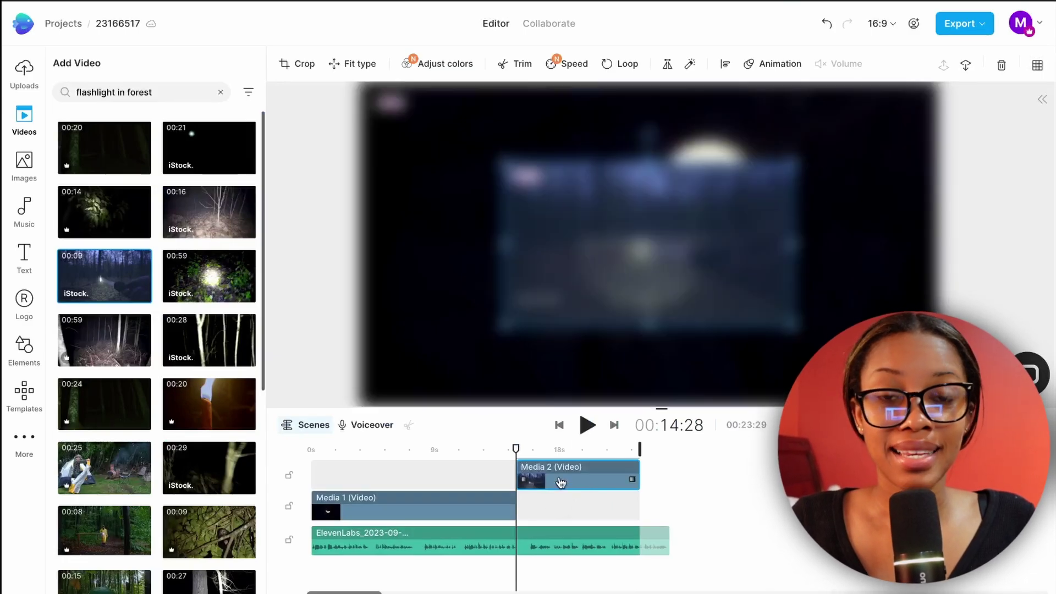
mouse_move(561, 483)
mouse_down()
mouse_move(569, 501)
mouse_move(570, 478)
mouse_up()
- Make the forest clip fill the frame and extend it and the narration clip longer
drag(649, 244, 938, 406)
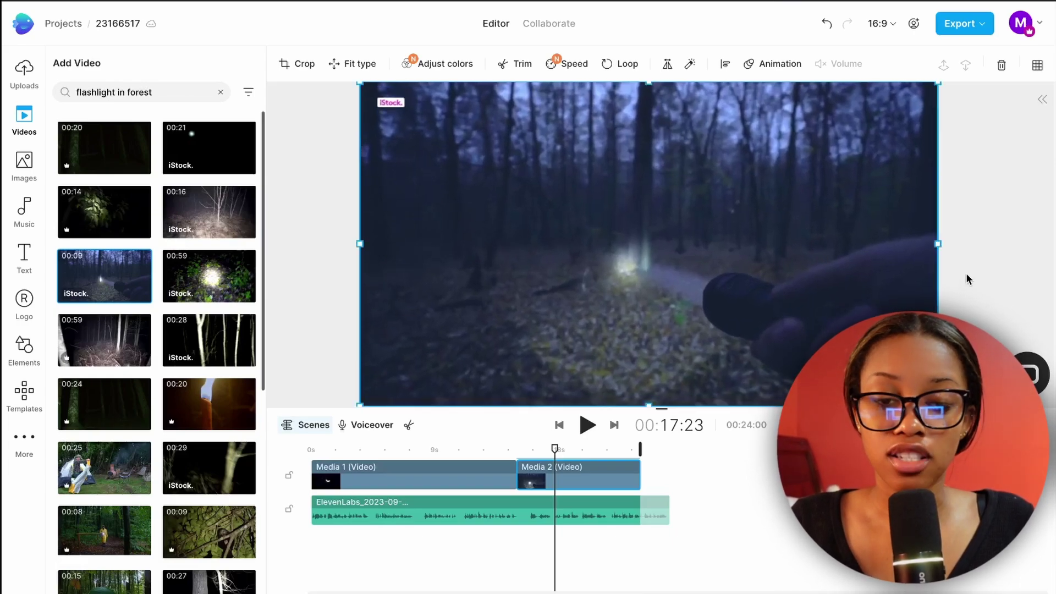
click(969, 279)
click(573, 449)
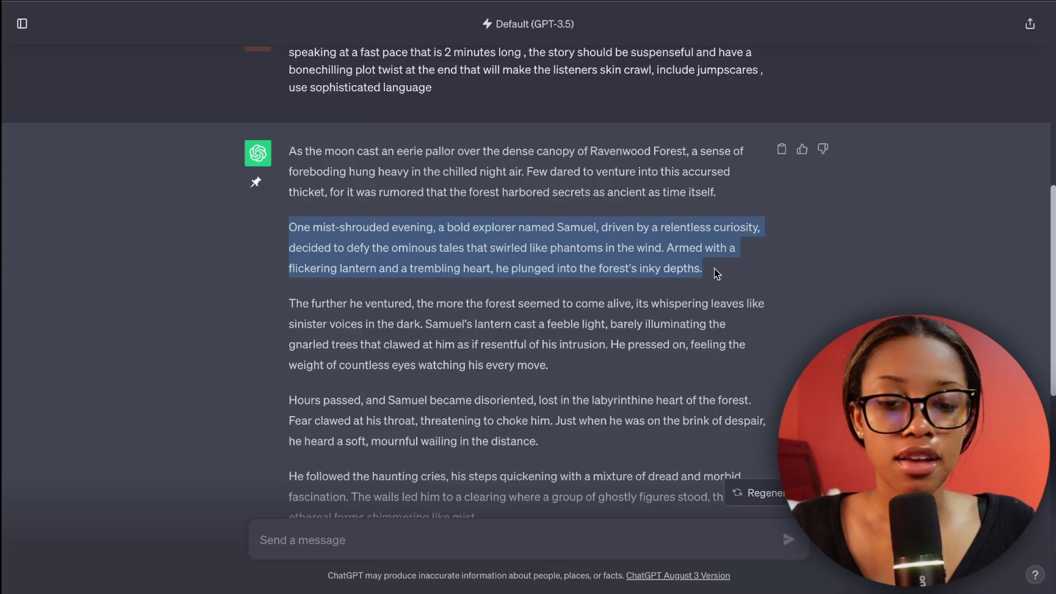
drag(715, 271, 496, 269)
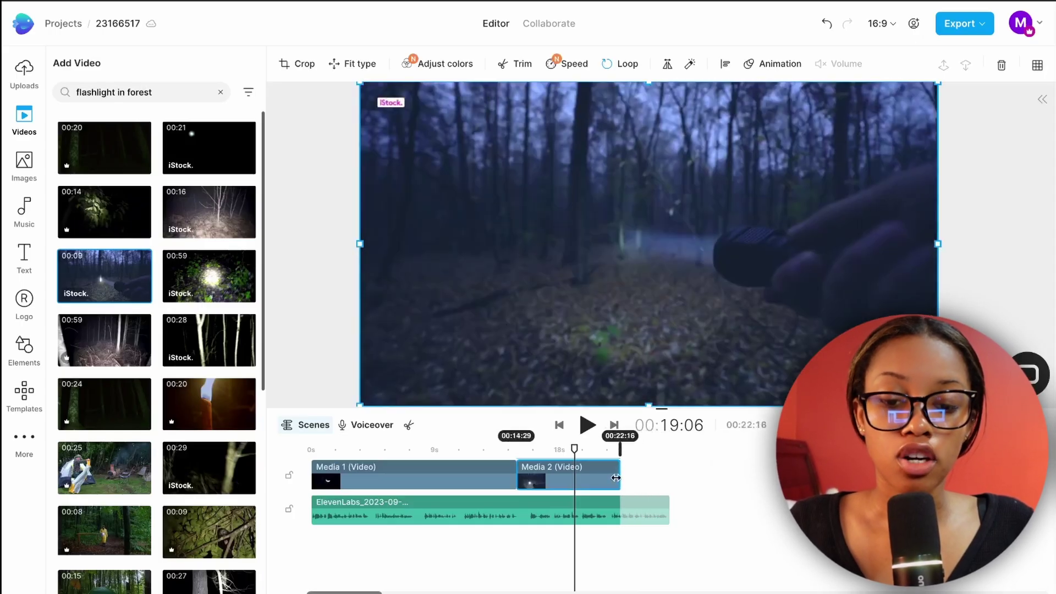
drag(616, 478, 752, 478)
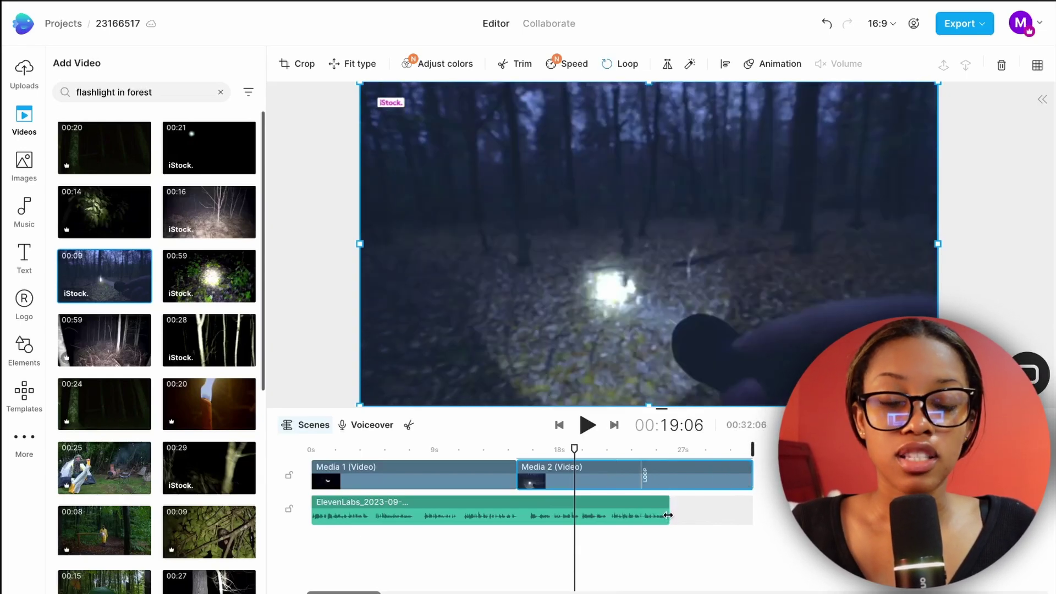
drag(668, 515, 780, 527)
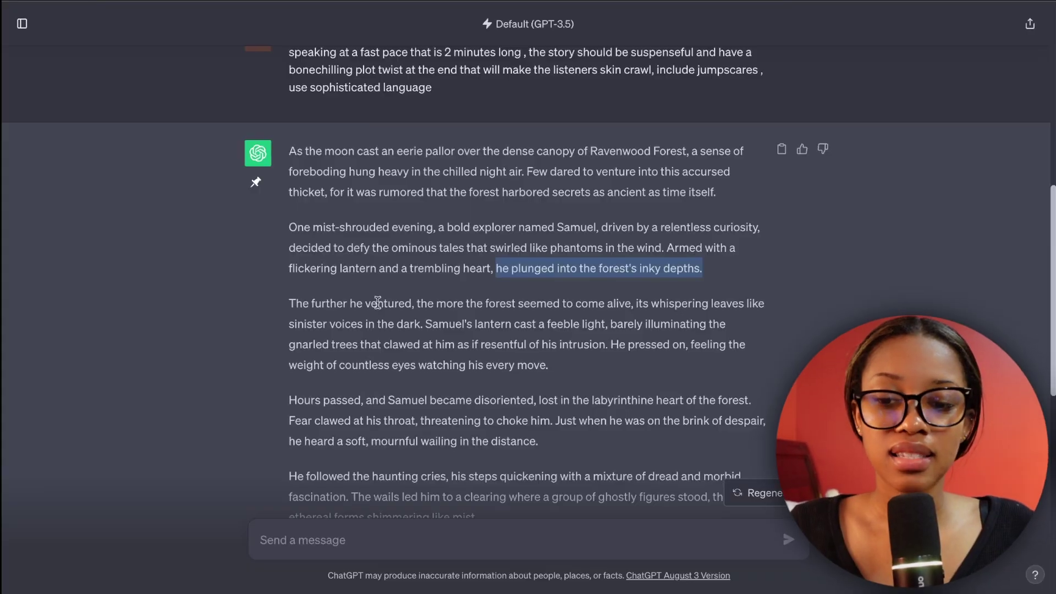
scroll(375, 303, down, 1)
drag(288, 256, 548, 318)
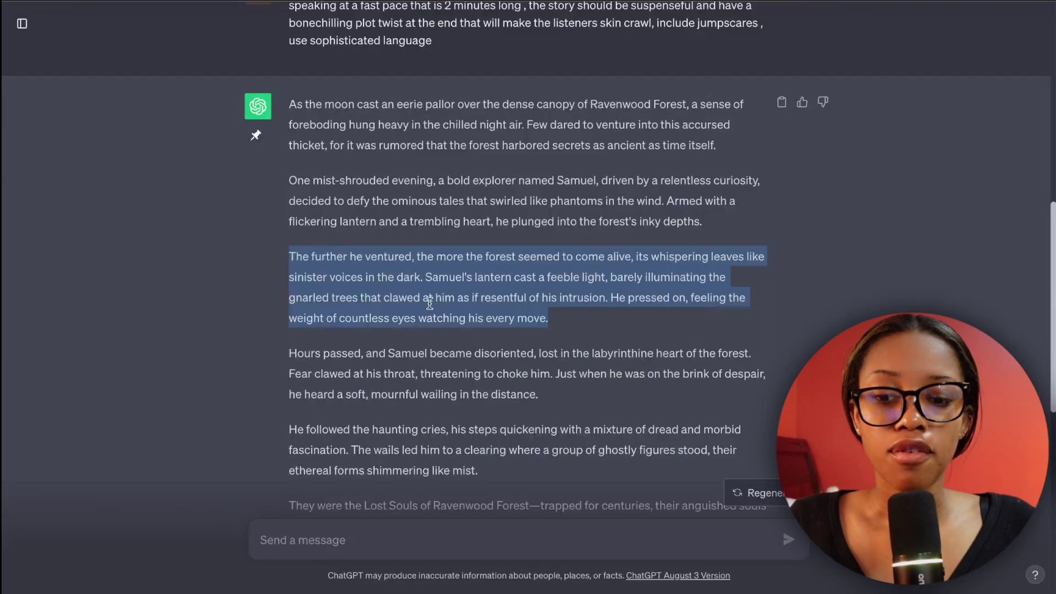
scroll(432, 500, down, 10)
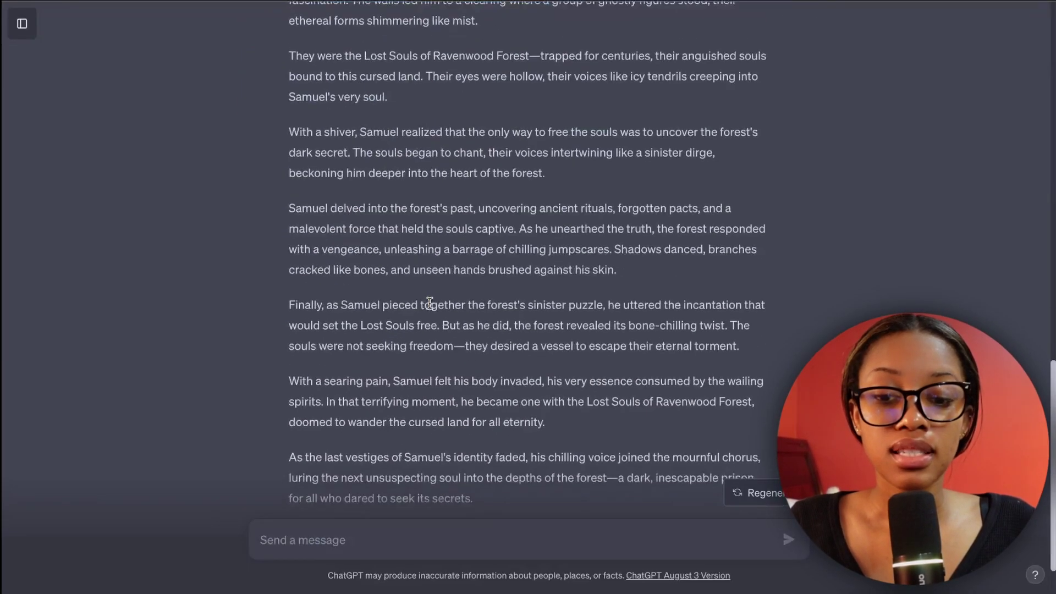
scroll(399, 211, up, 1)
scroll(399, 210, up, 9)
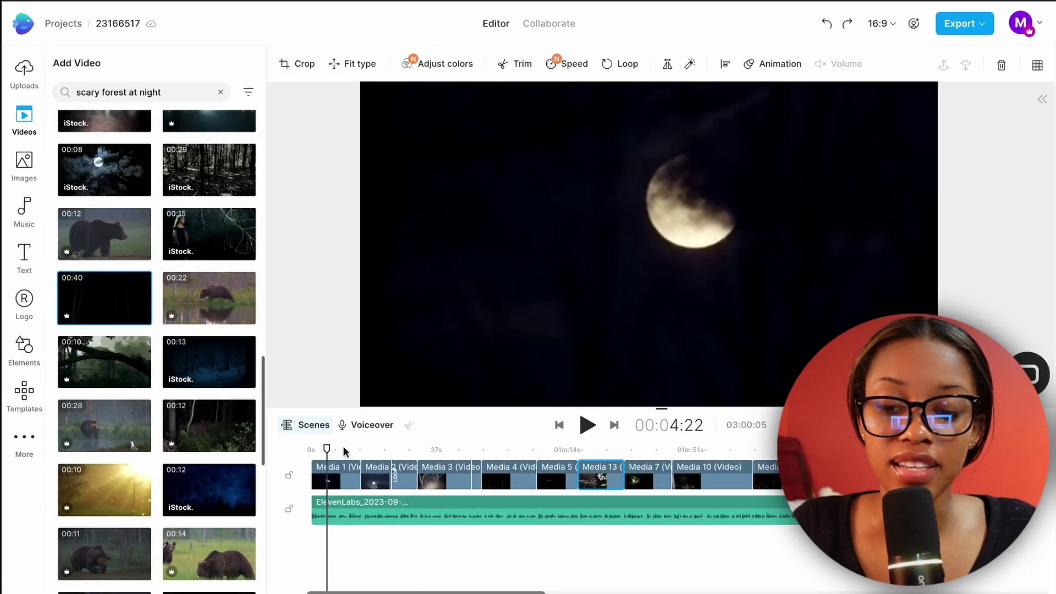
- Scrub the timeline to review the run of moonlit and dark-forest clips
mouse_move(325, 450)
mouse_down()
mouse_move(890, 451)
mouse_move(335, 440)
mouse_up()
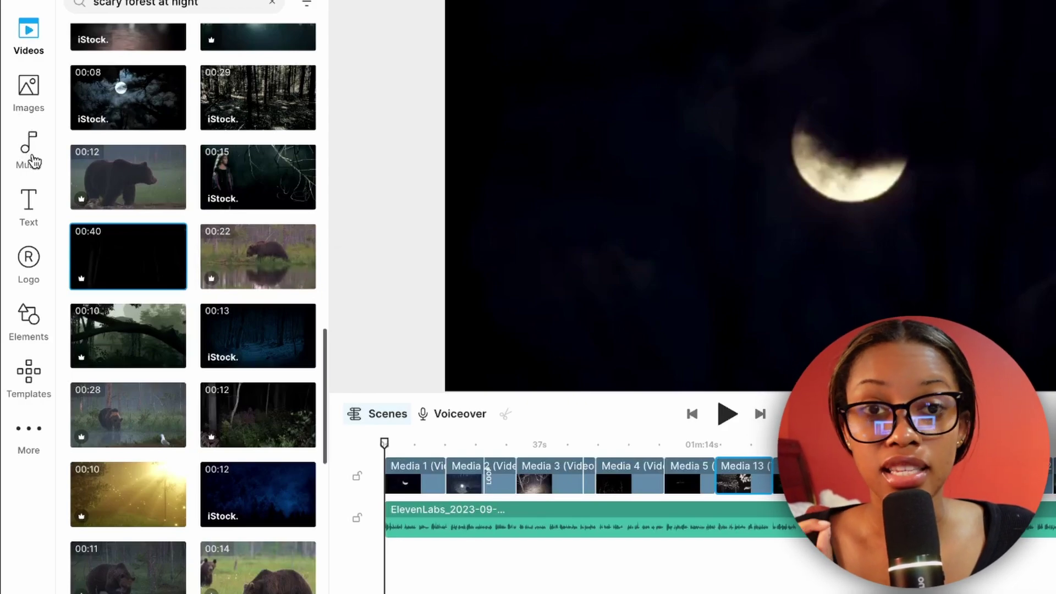
- Search the music library for 'scary music'
click(29, 145)
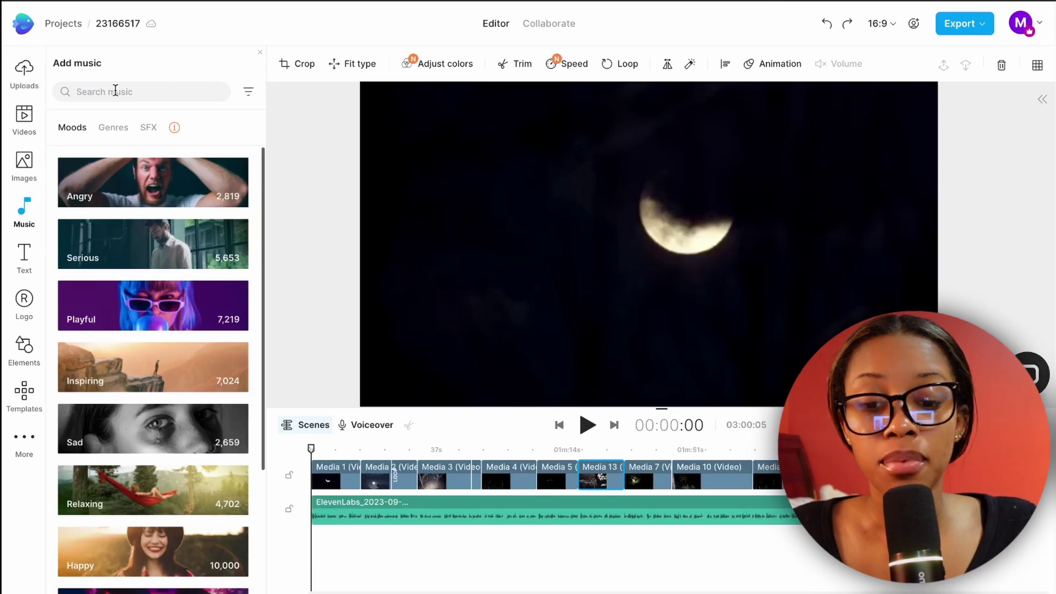
click(114, 91)
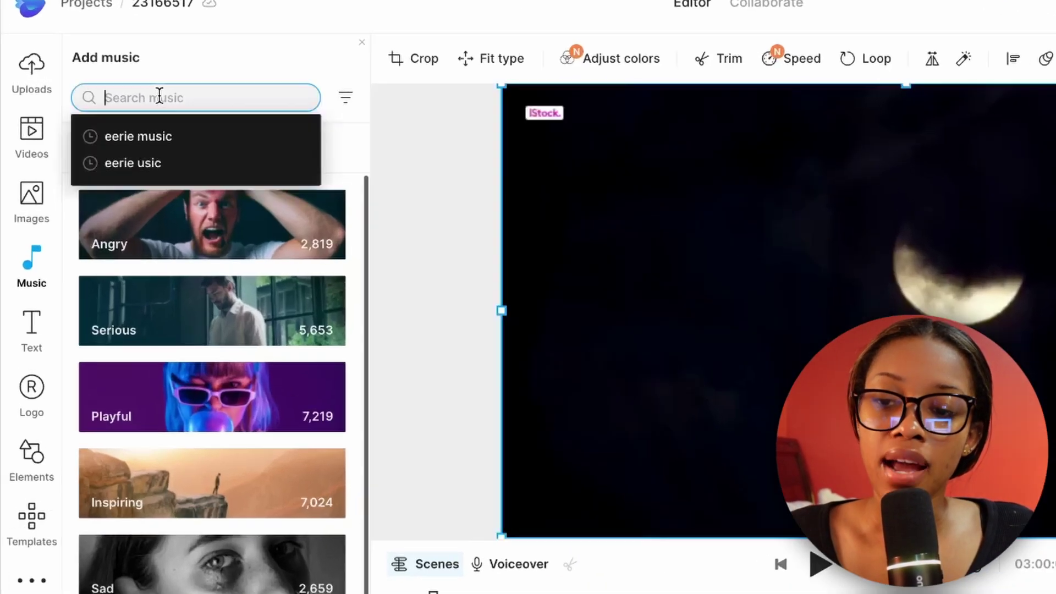
text(scary music)
key(Return)
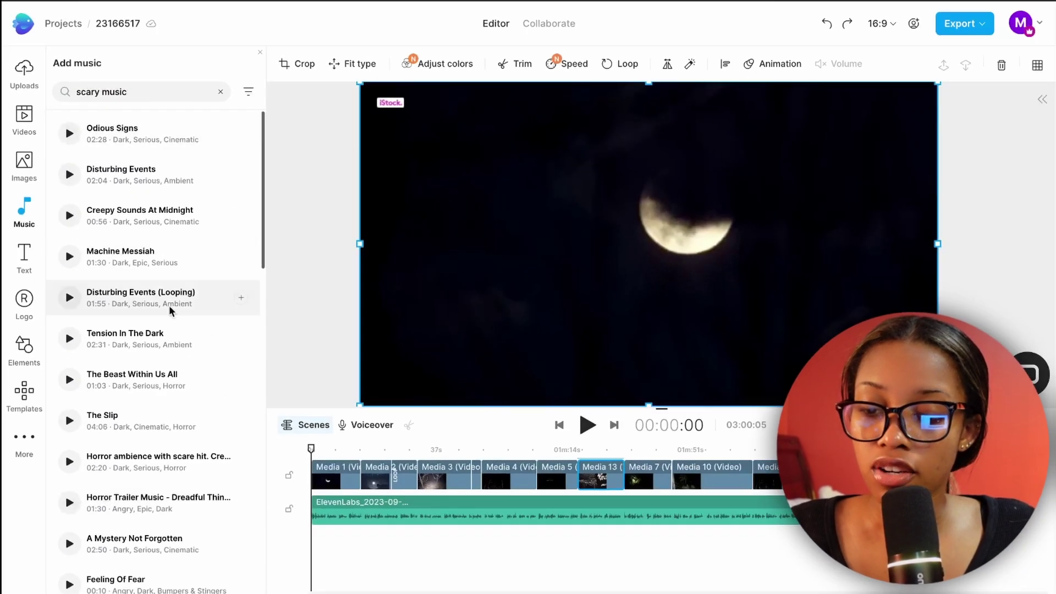
- Add the track Creepy Sounds At Midnight to the video and preview around 00:17
scroll(238, 405, down, 3)
scroll(238, 405, up, 3)
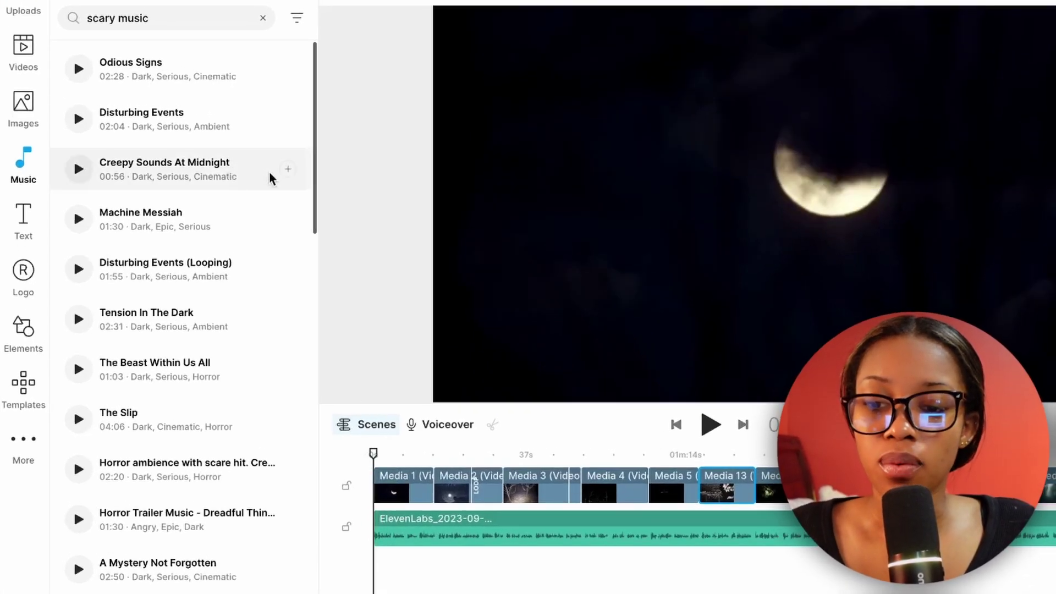
click(288, 169)
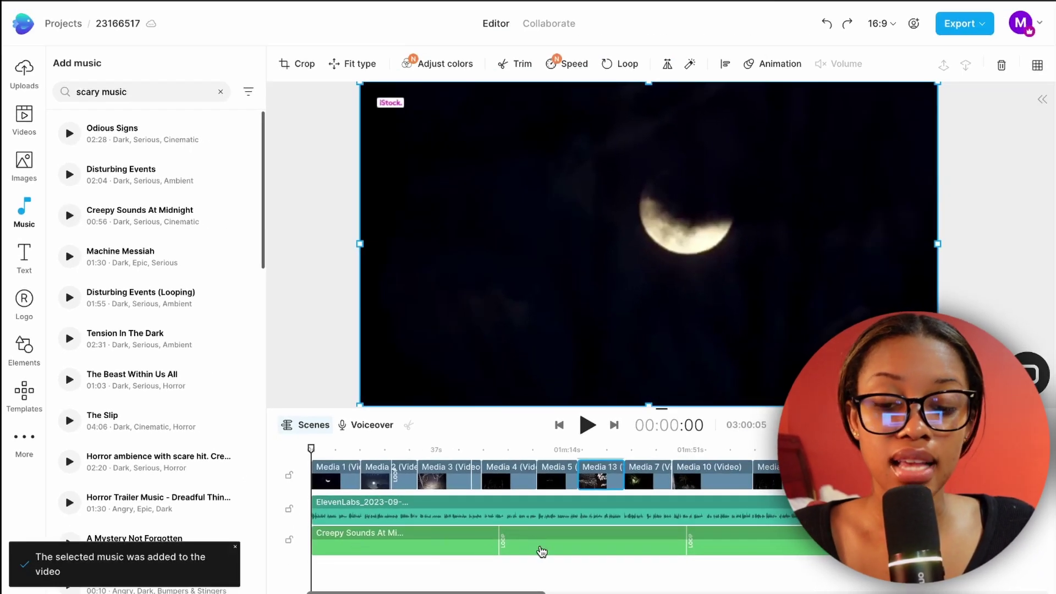
click(370, 450)
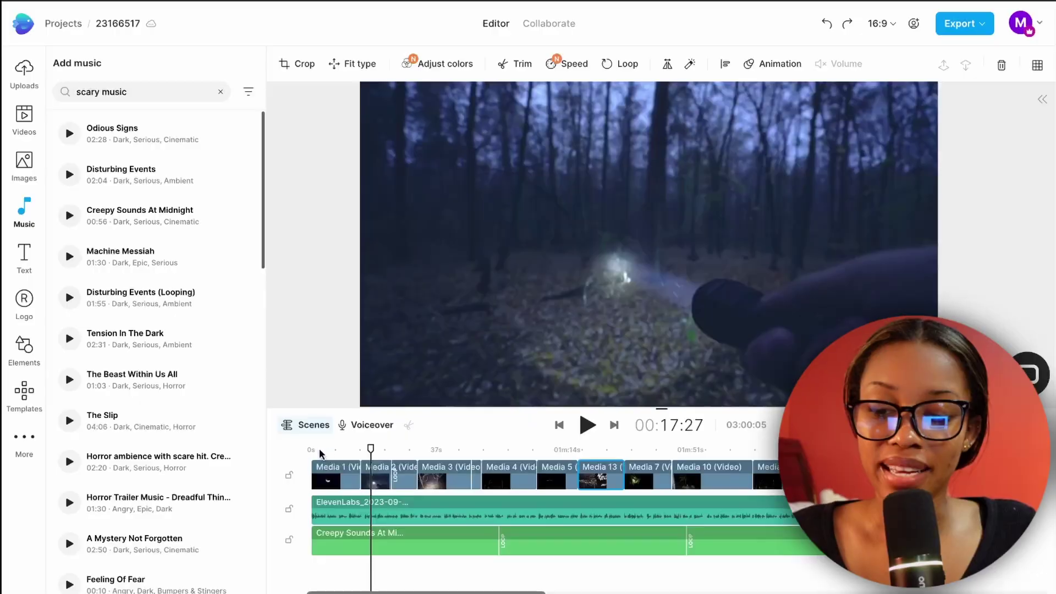
- Lower the Creepy Sounds At Midnight music volume to about -24.6 dB
click(319, 451)
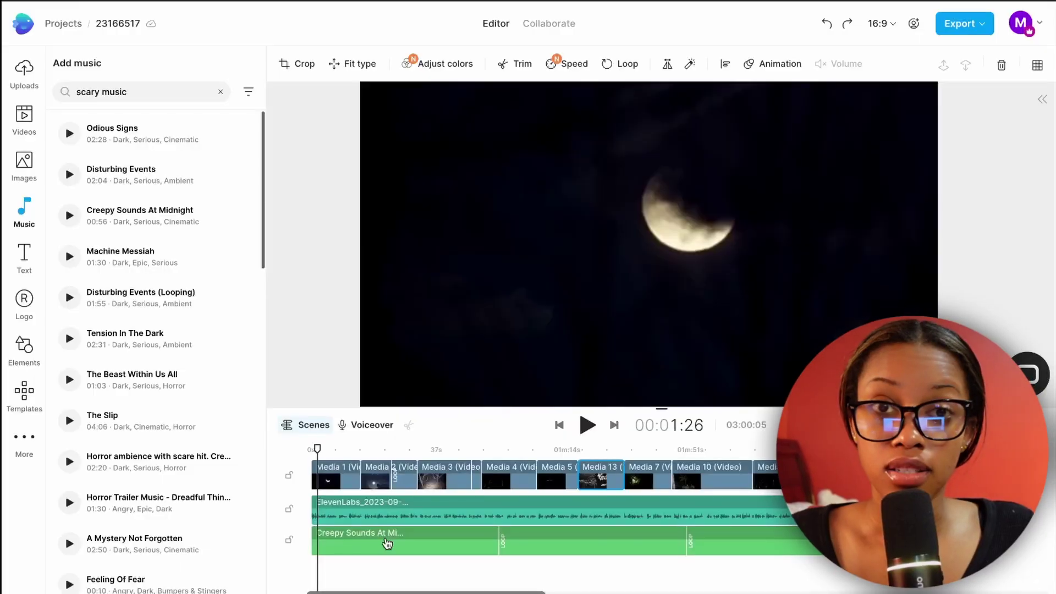
click(406, 538)
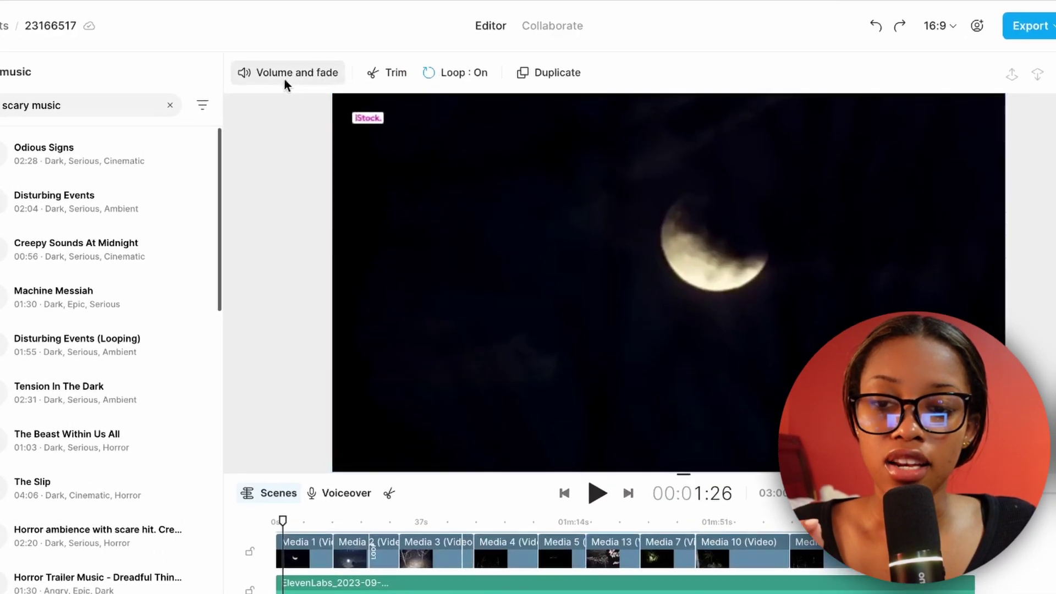
click(275, 77)
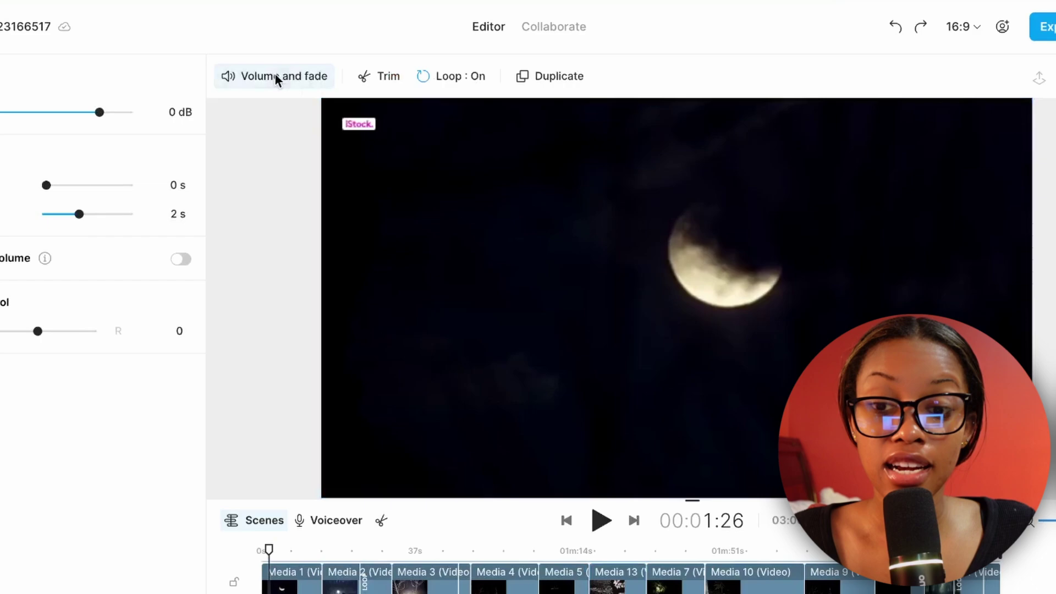
drag(101, 112, 54, 129)
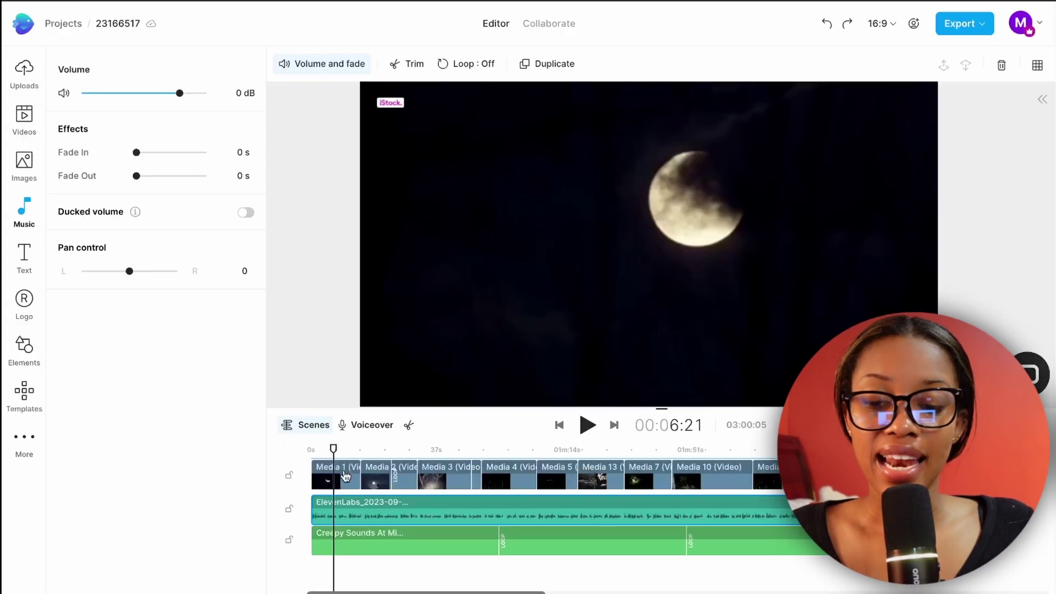
click(338, 483)
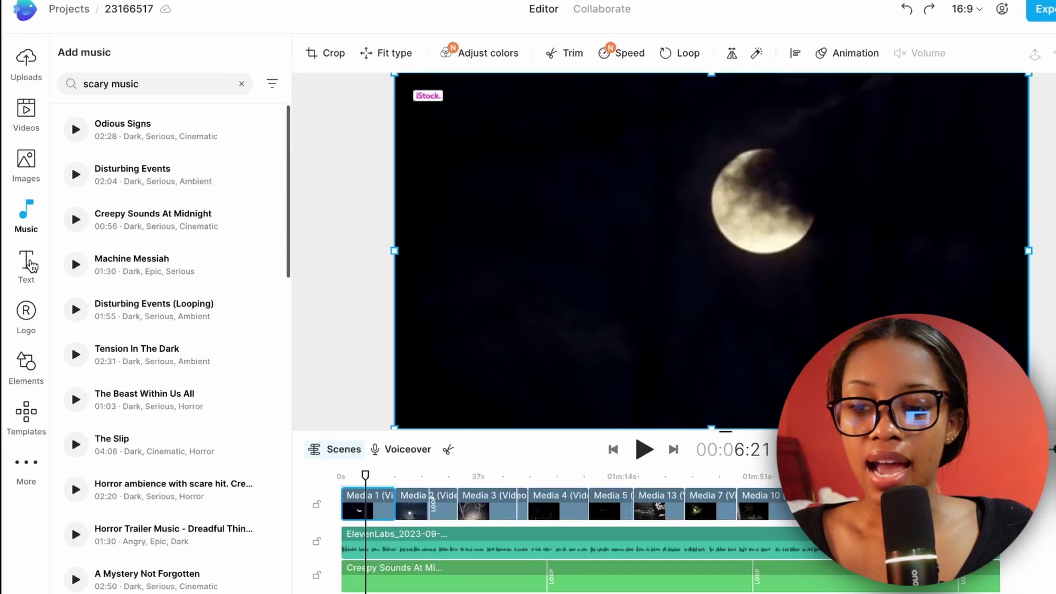
- Apply a black-and-white colour filter to the opening moon clip
click(27, 256)
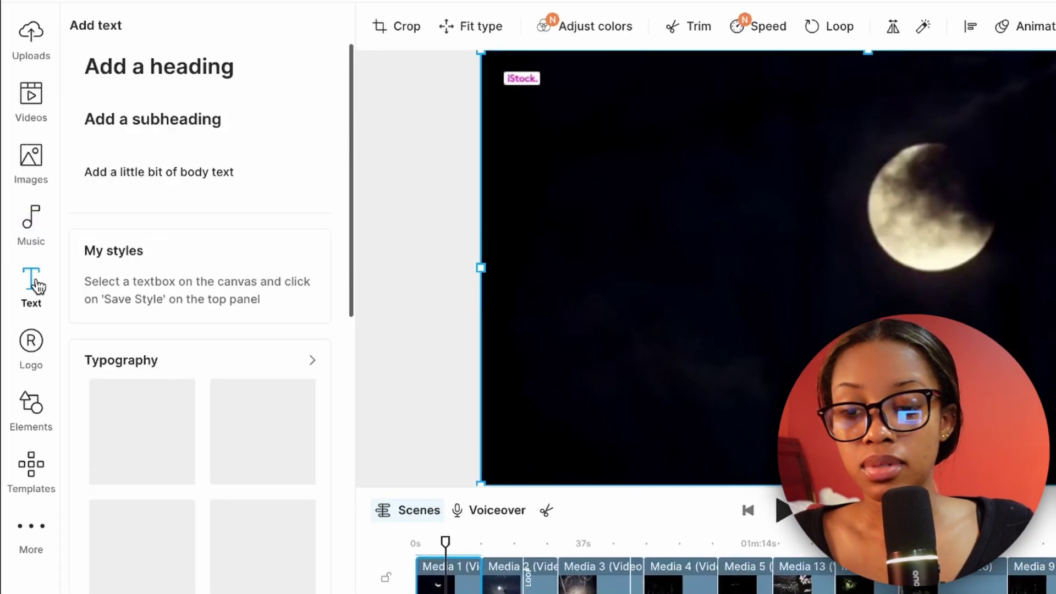
click(599, 28)
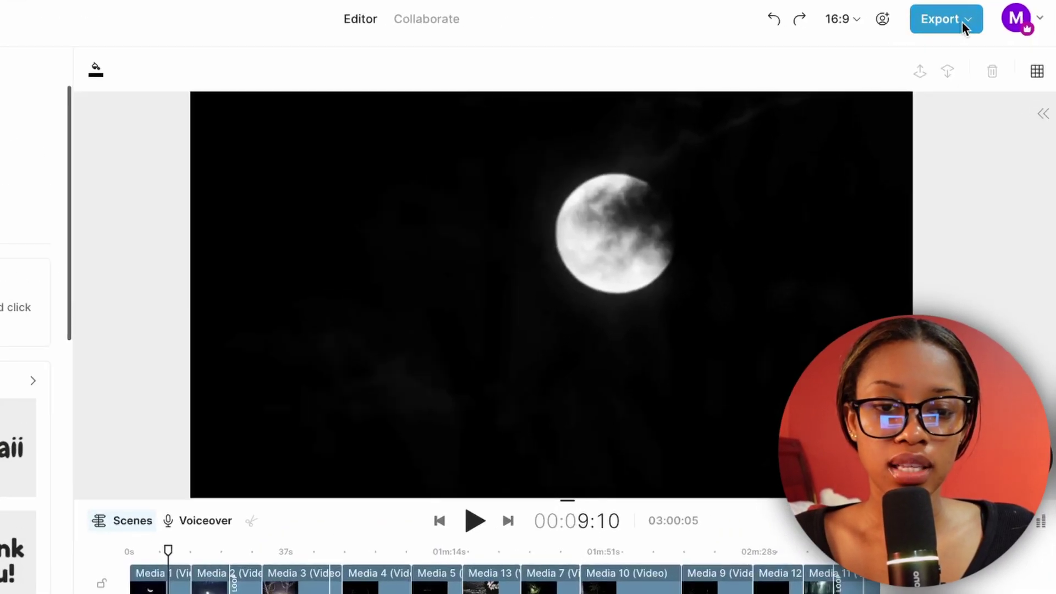
- Export the horror video at 1080p Full HD
click(962, 24)
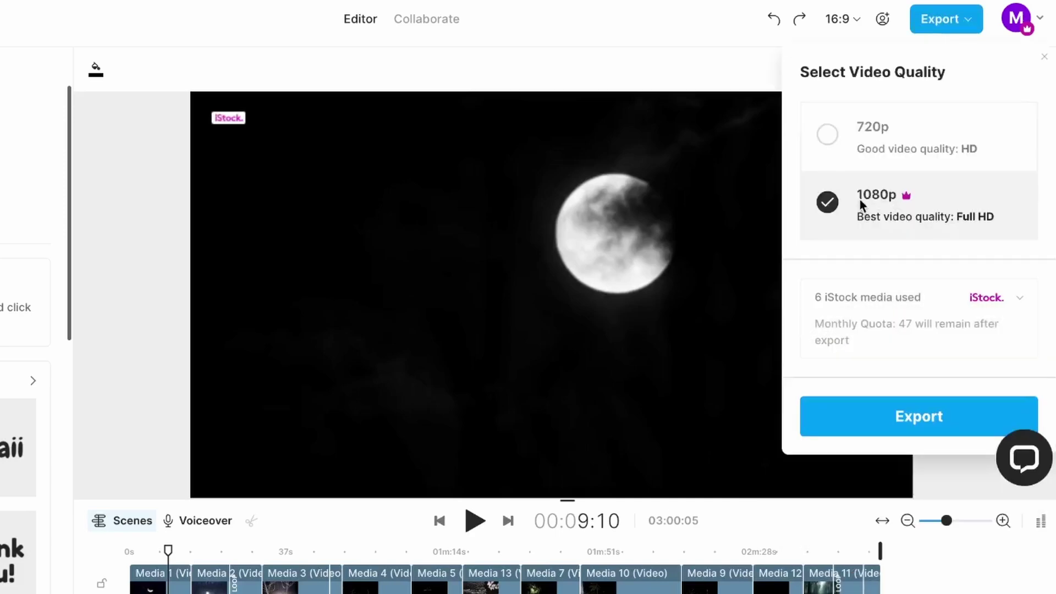
click(905, 421)
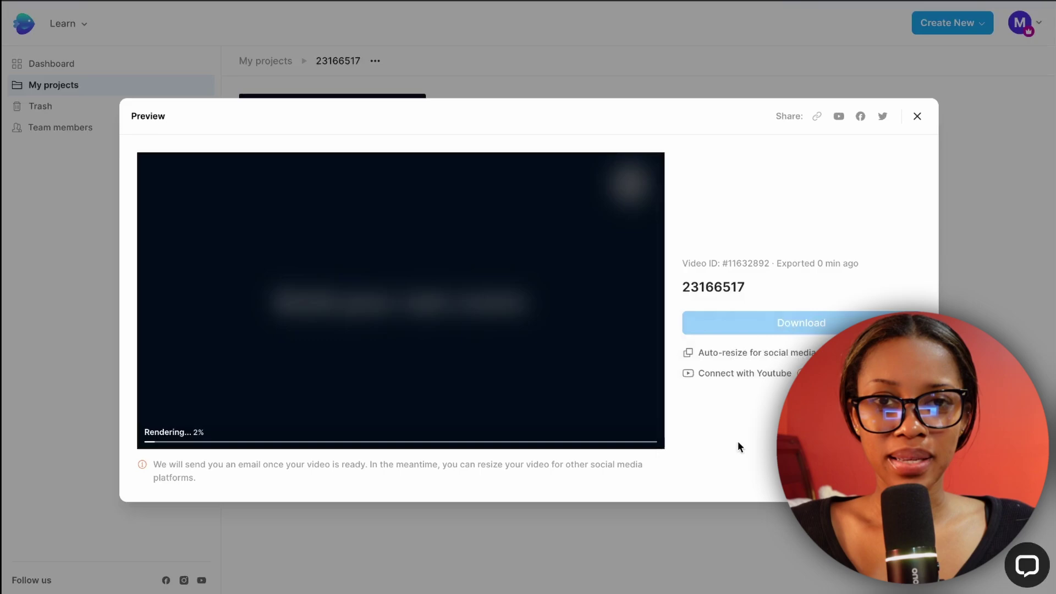